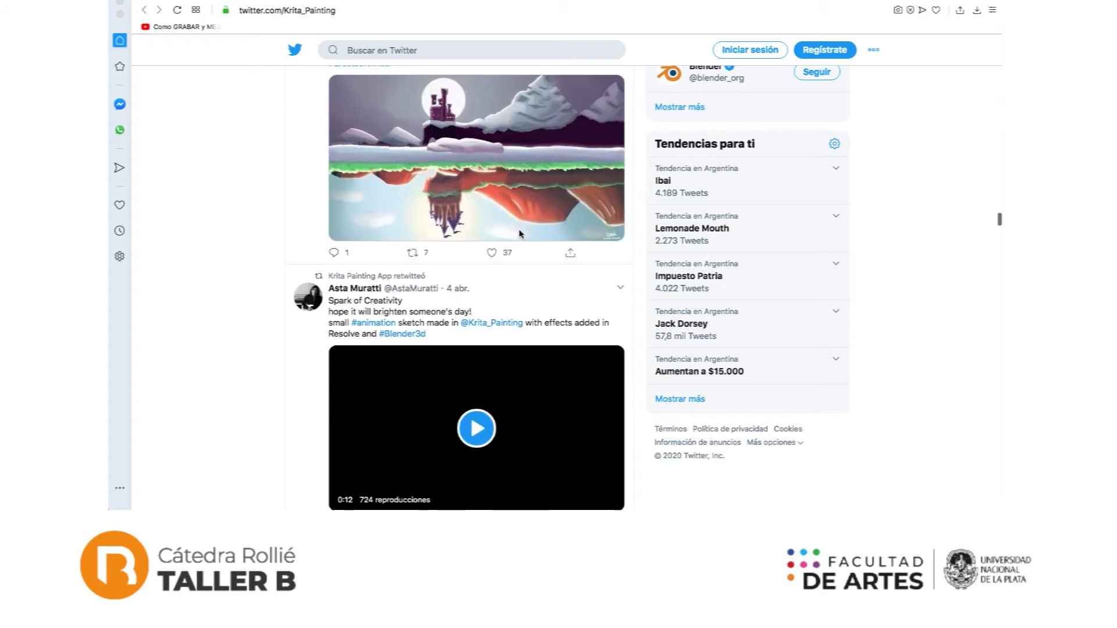
Step: Look through the artwork posts on the Krita_Painting Twitter feed
{"action": "scroll", "coordinate": [518, 229], "scroll_direction": "down", "scroll_amount": 15}
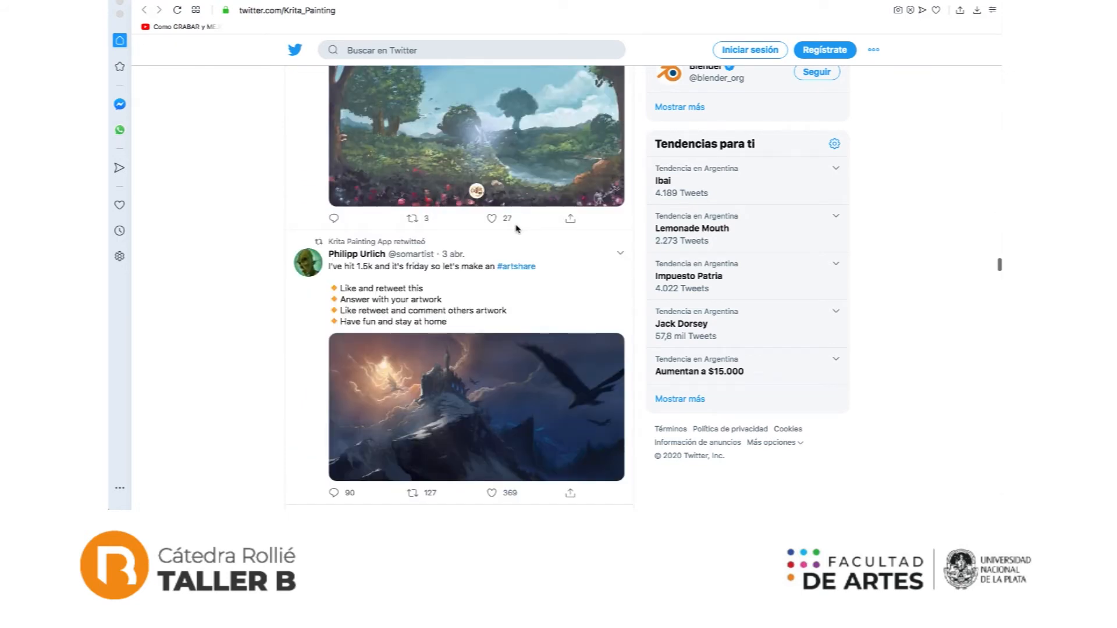
{"action": "scroll", "coordinate": [516, 229], "scroll_direction": "down", "scroll_amount": 4}
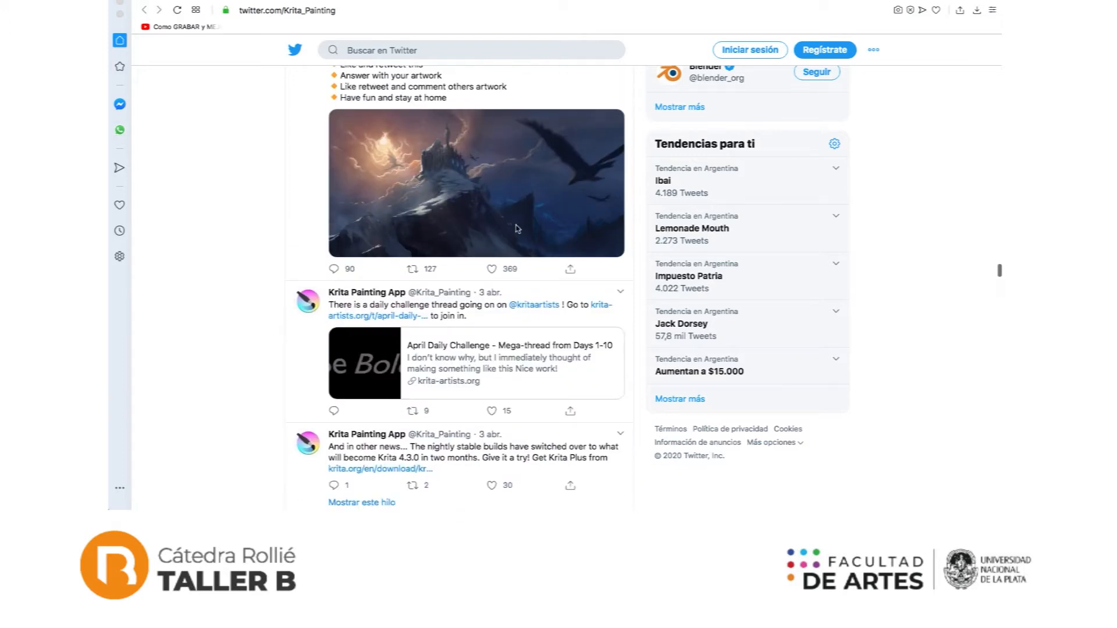
{"action": "scroll", "coordinate": [517, 229], "scroll_direction": "down", "scroll_amount": 5}
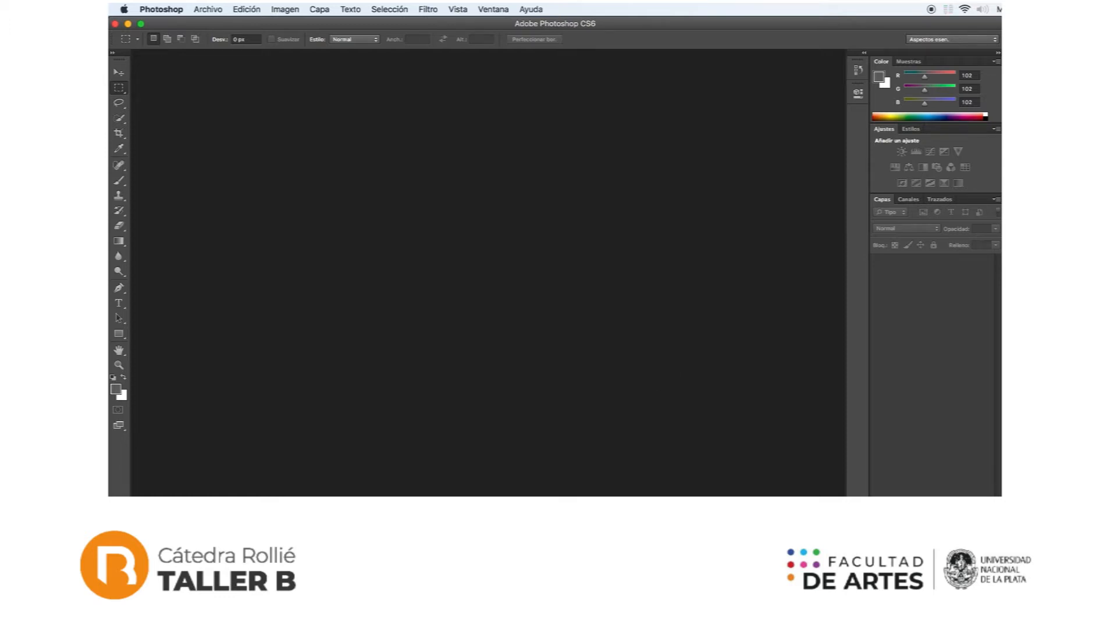
Step: Switch to Krita and open the images FRUTAS.JPG and MODELO.JPG
{"action": "left_click", "coordinate": [719, 509]}
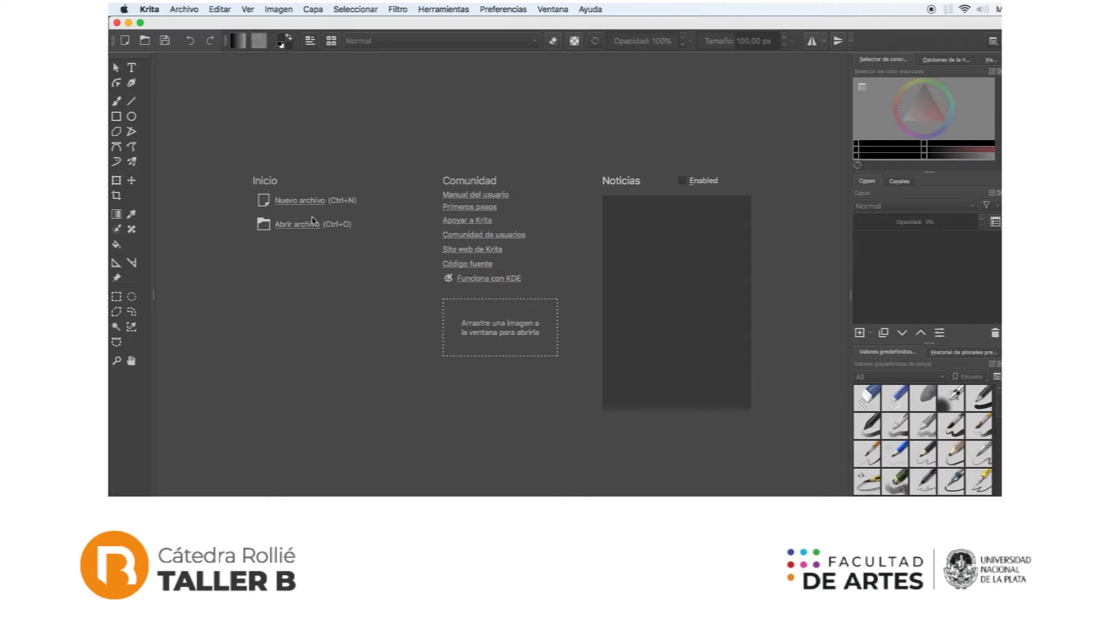
{"action": "left_click", "coordinate": [189, 9]}
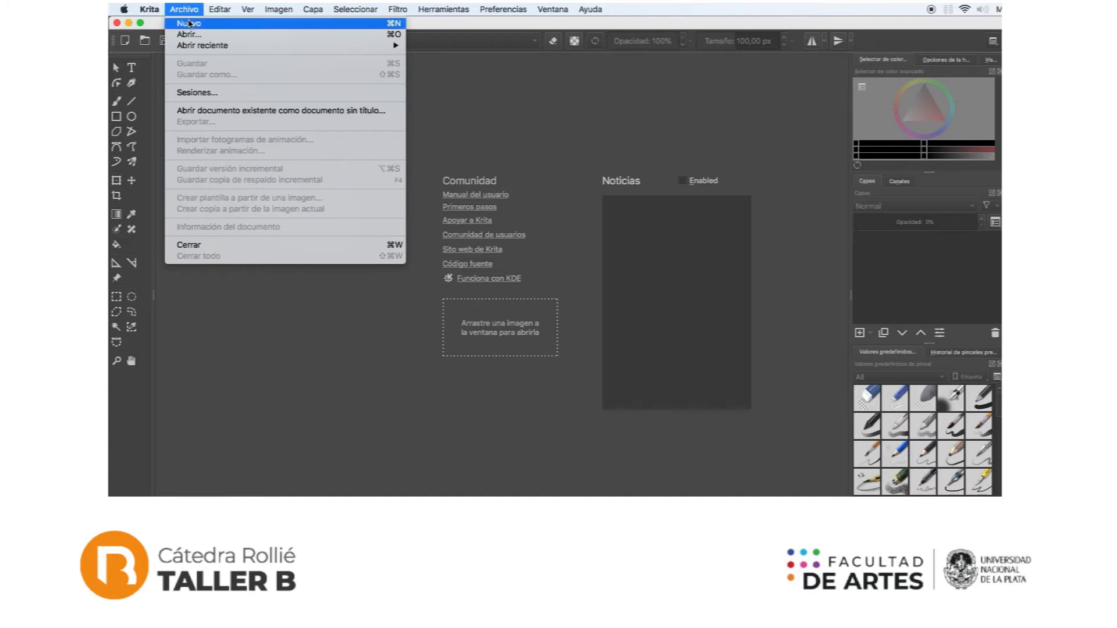
{"action": "left_click", "coordinate": [313, 337]}
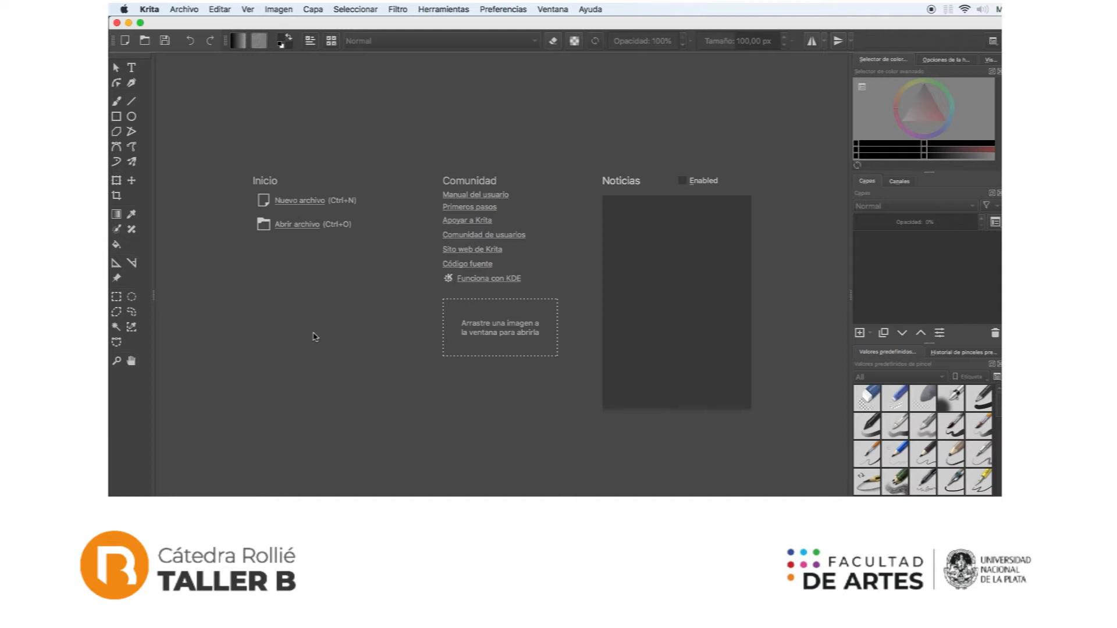
{"action": "left_click", "coordinate": [185, 8]}
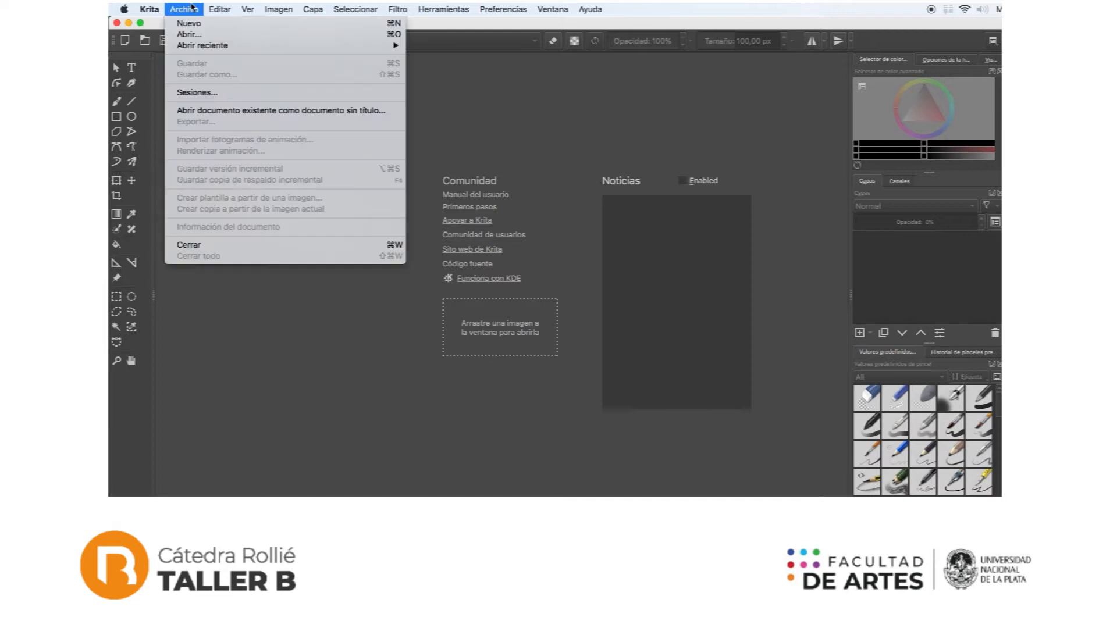
{"action": "left_click", "coordinate": [188, 34]}
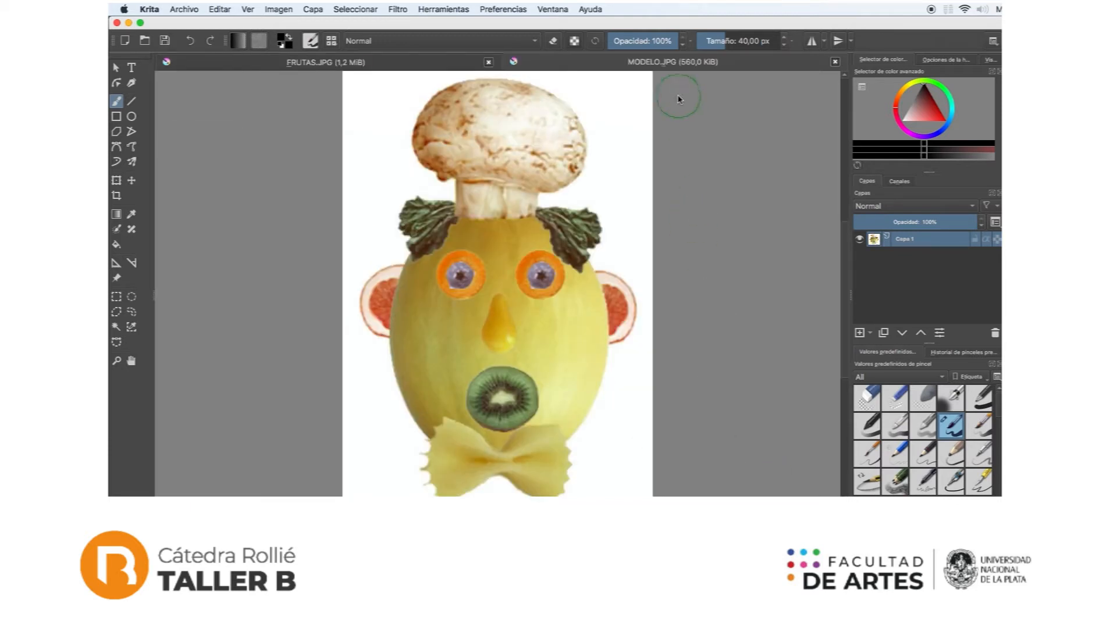
Step: Make a rectangular selection around the melon and its white background in FRUTAS.JPG and copy it
{"action": "left_click", "coordinate": [381, 63]}
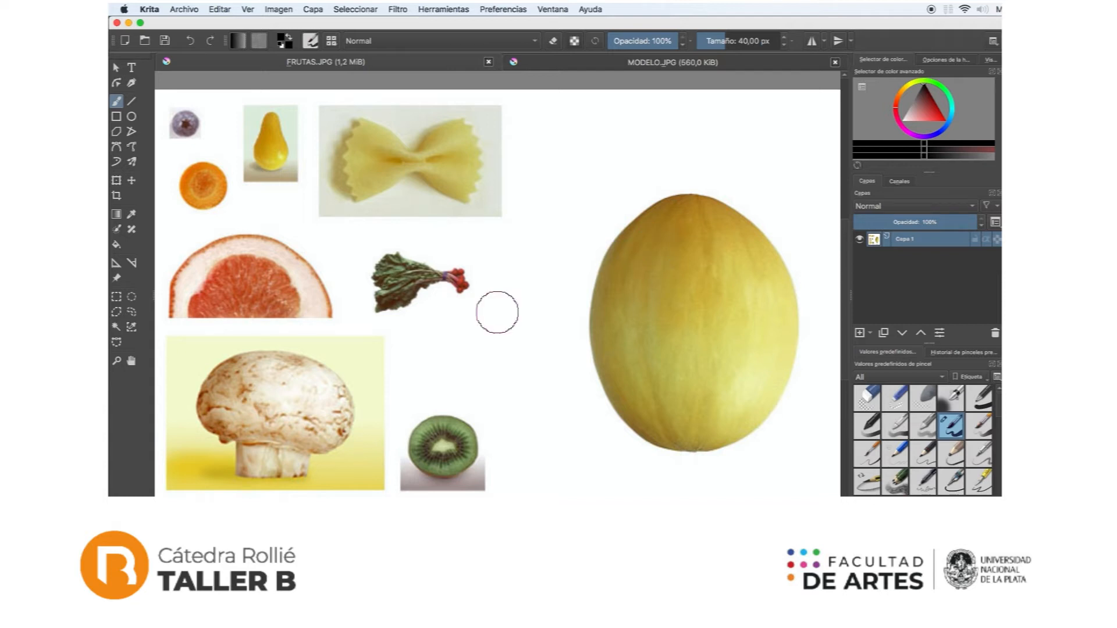
{"action": "left_click", "coordinate": [116, 298]}
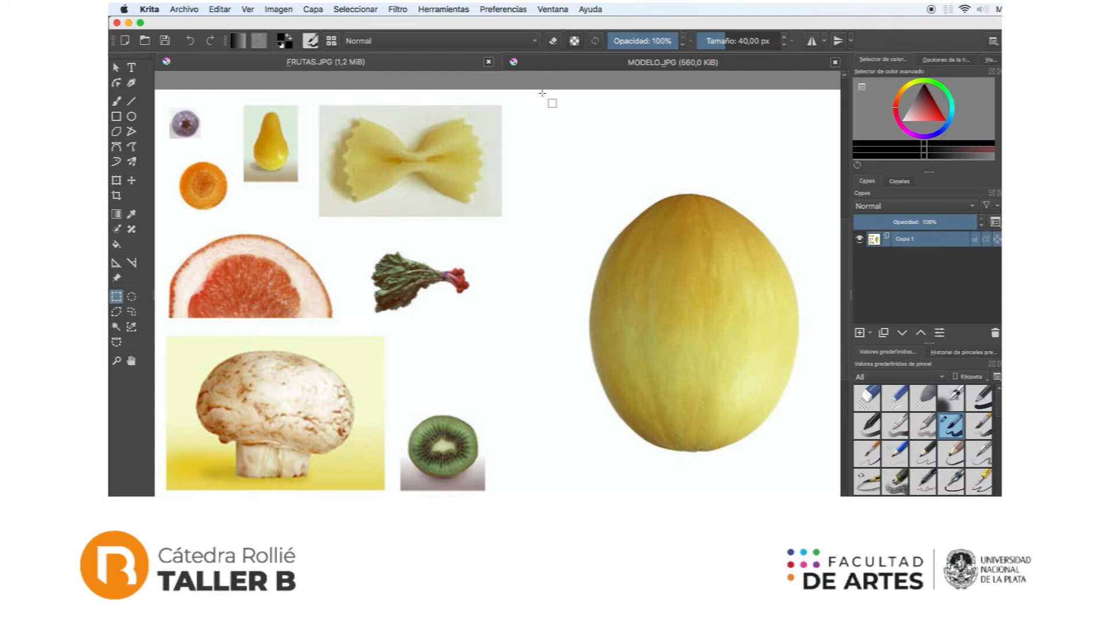
{"action": "left_click_drag", "start_coordinate": [542, 93], "coordinate": [843, 499]}
{"action": "scroll", "coordinate": [497, 293], "scroll_direction": "right", "scroll_amount": 1}
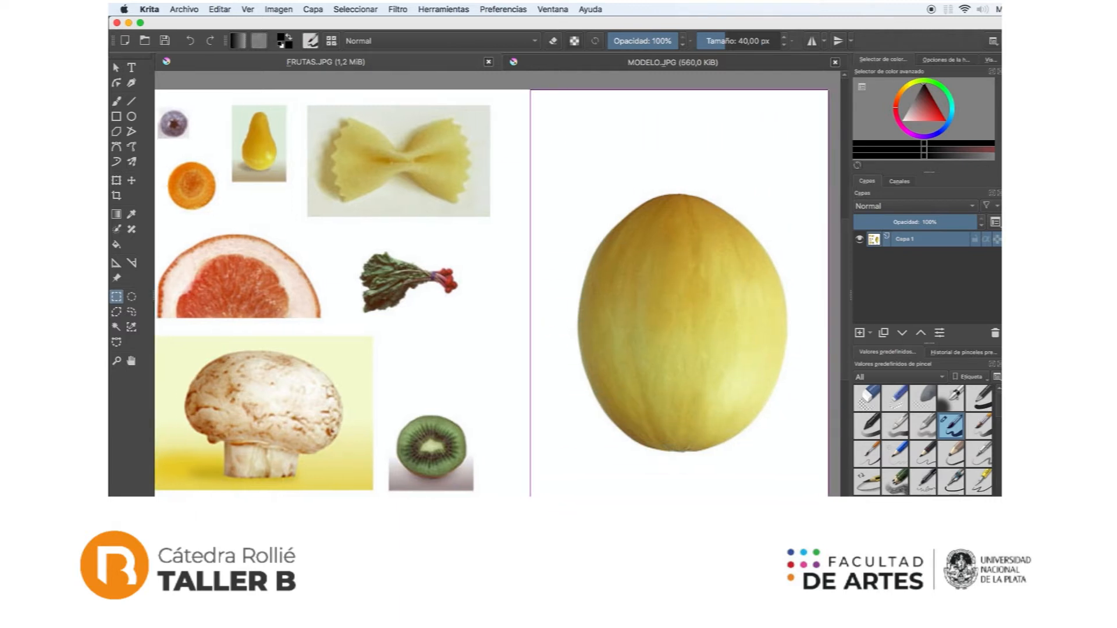
{"action": "left_click_drag", "start_coordinate": [843, 499], "coordinate": [822, 499]}
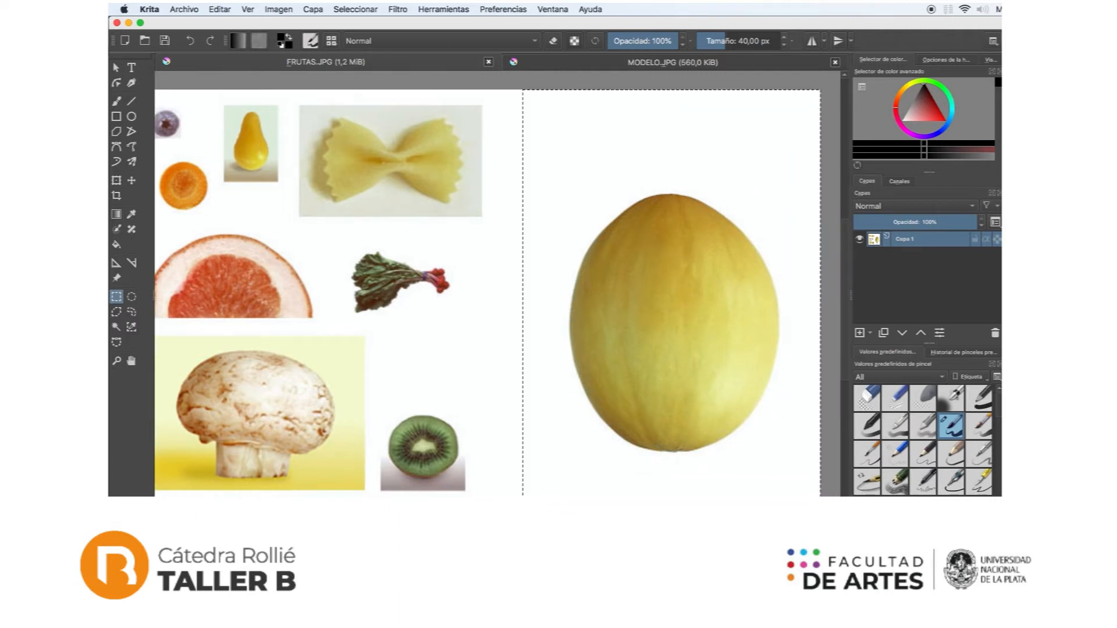
{"action": "left_click", "coordinate": [222, 10]}
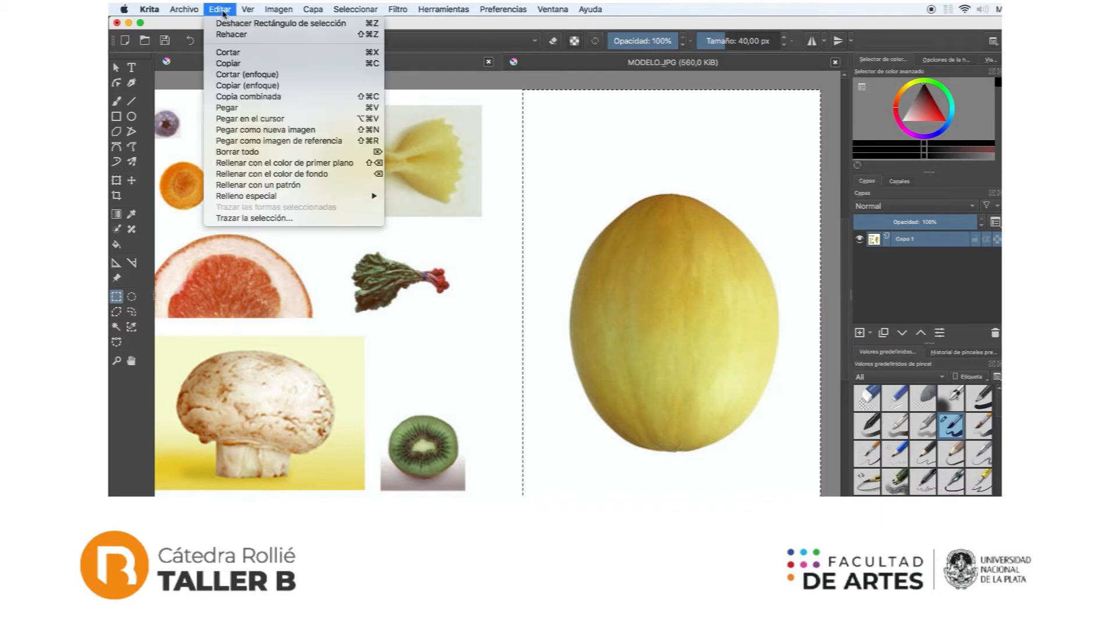
{"action": "left_click", "coordinate": [227, 63]}
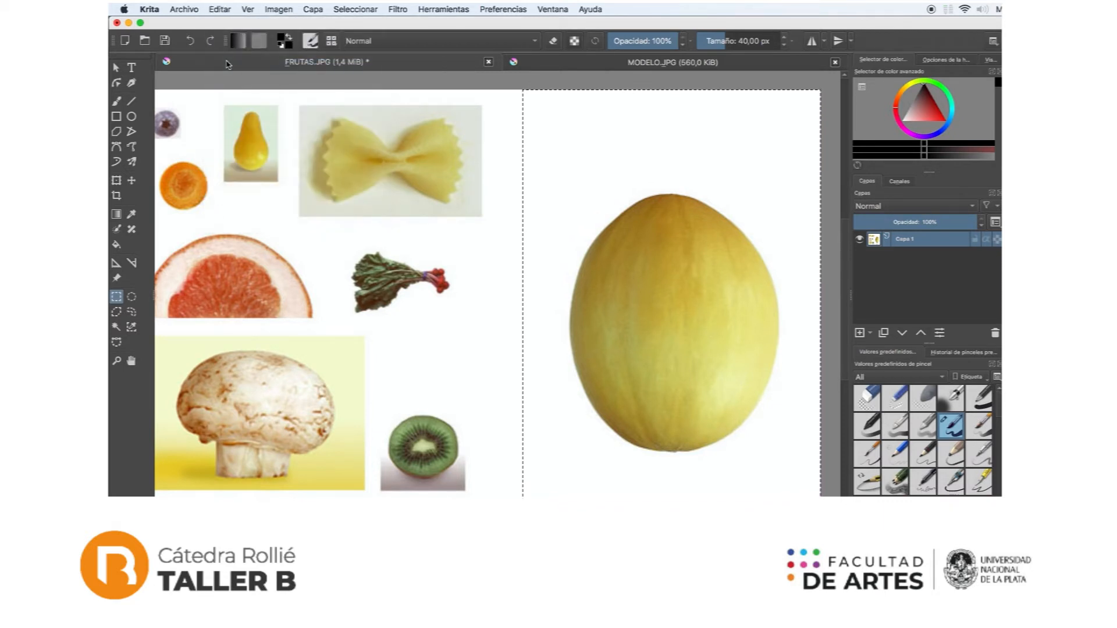
Step: Create a new document from the melon image held in the clipboard
{"action": "left_click", "coordinate": [192, 11]}
{"action": "left_click", "coordinate": [192, 25]}
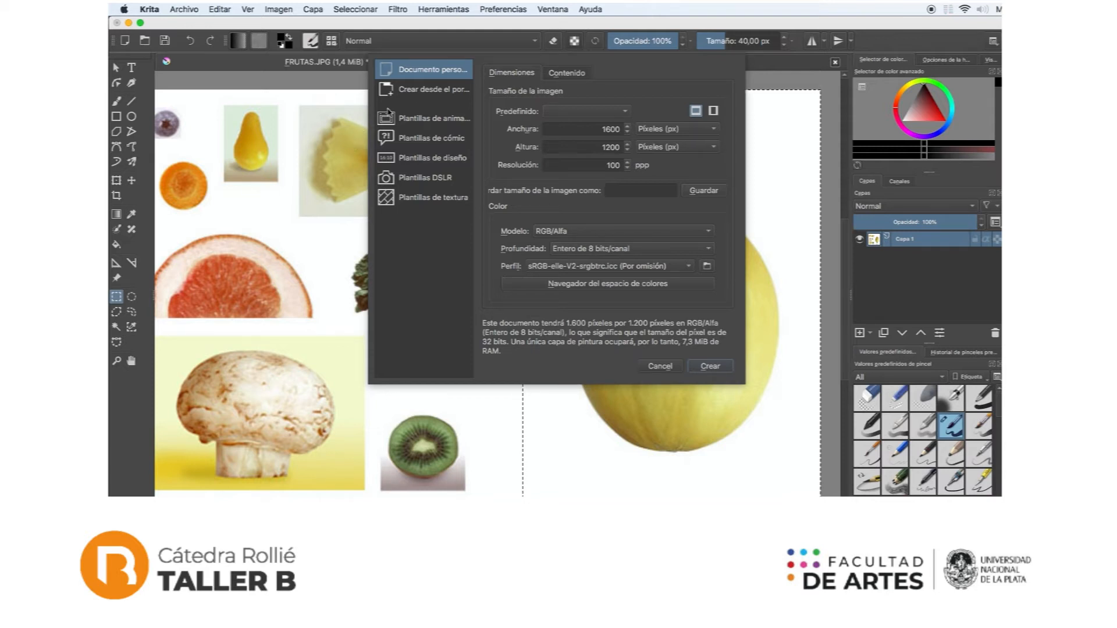
{"action": "left_click", "coordinate": [419, 92]}
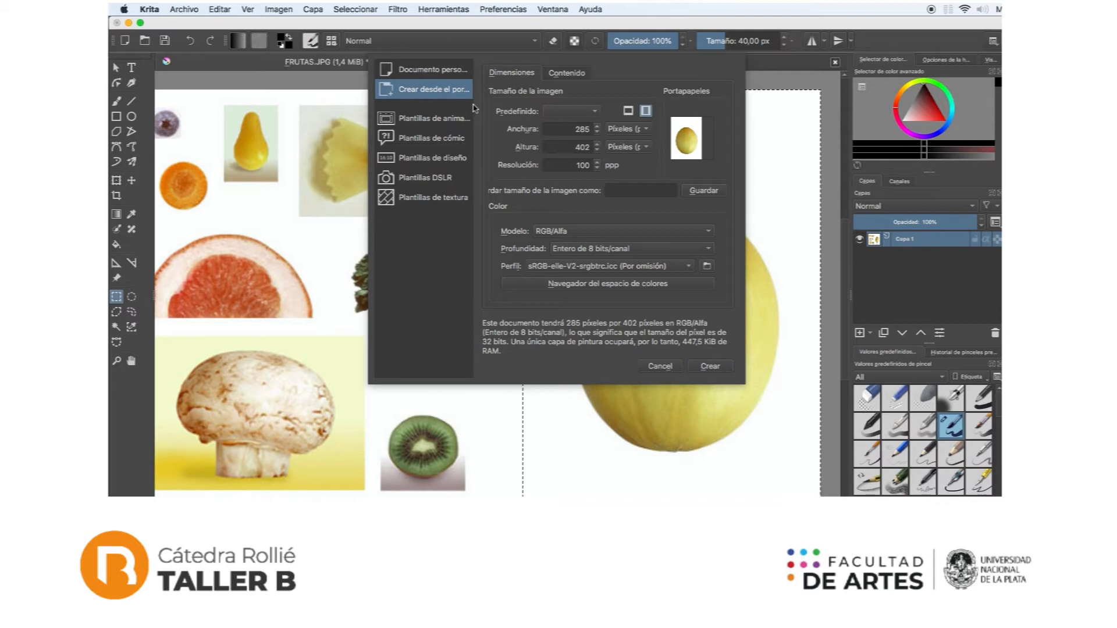
{"action": "double_click", "coordinate": [581, 129]}
{"action": "key", "text": "Tab"}
{"action": "left_click", "coordinate": [705, 367]}
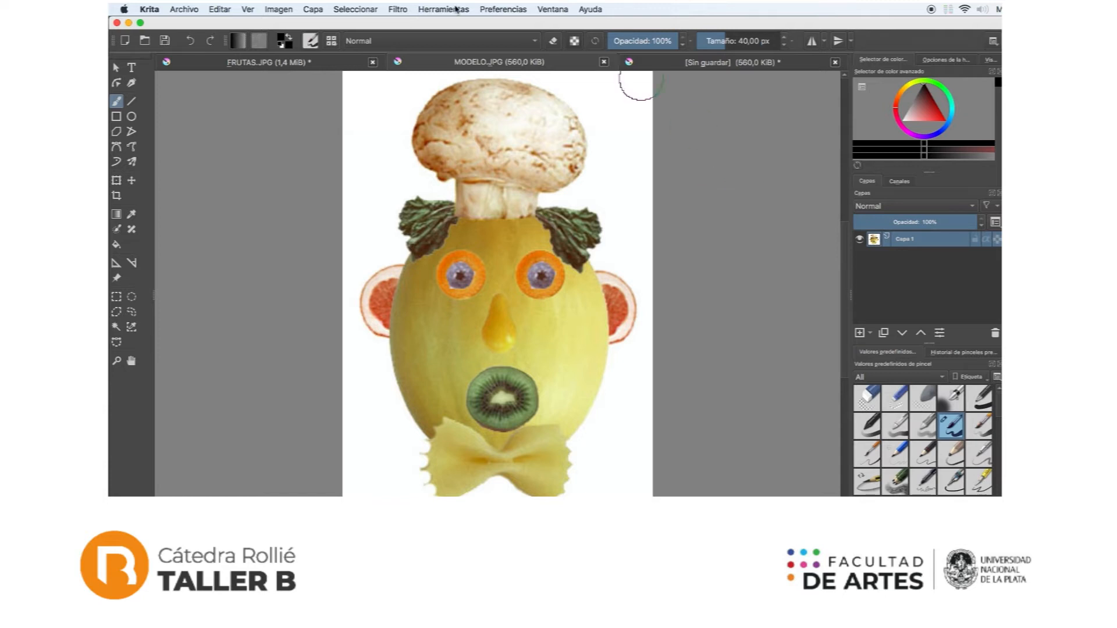
Step: Outline the orange carrot slice in FRUTAS.JPG with an elliptical selection and copy it
{"action": "left_click", "coordinate": [312, 64]}
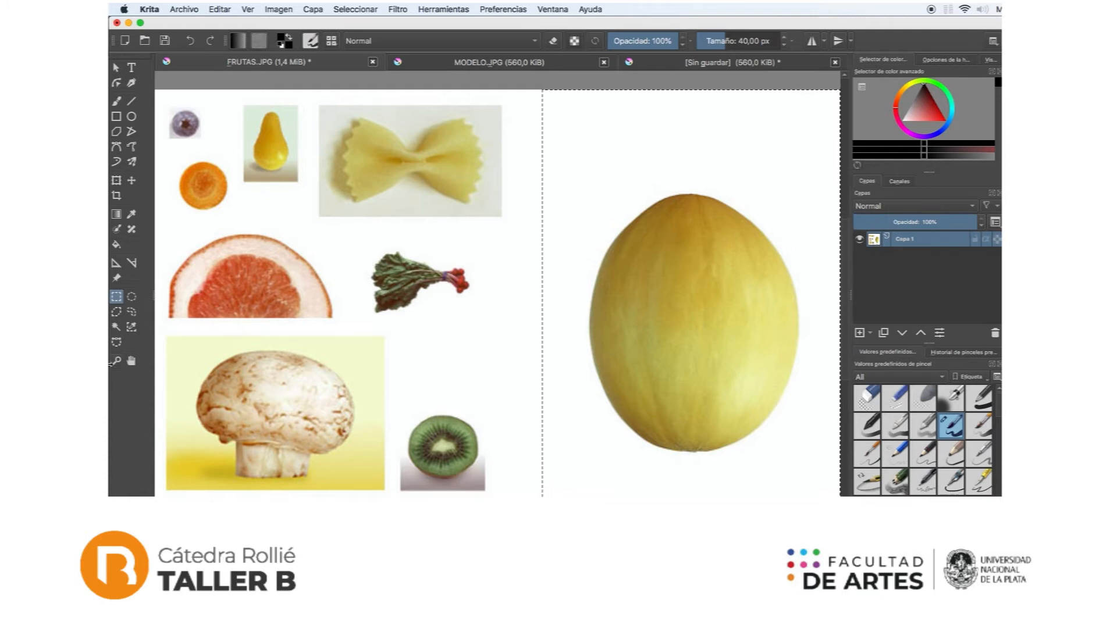
{"action": "left_click", "coordinate": [117, 363]}
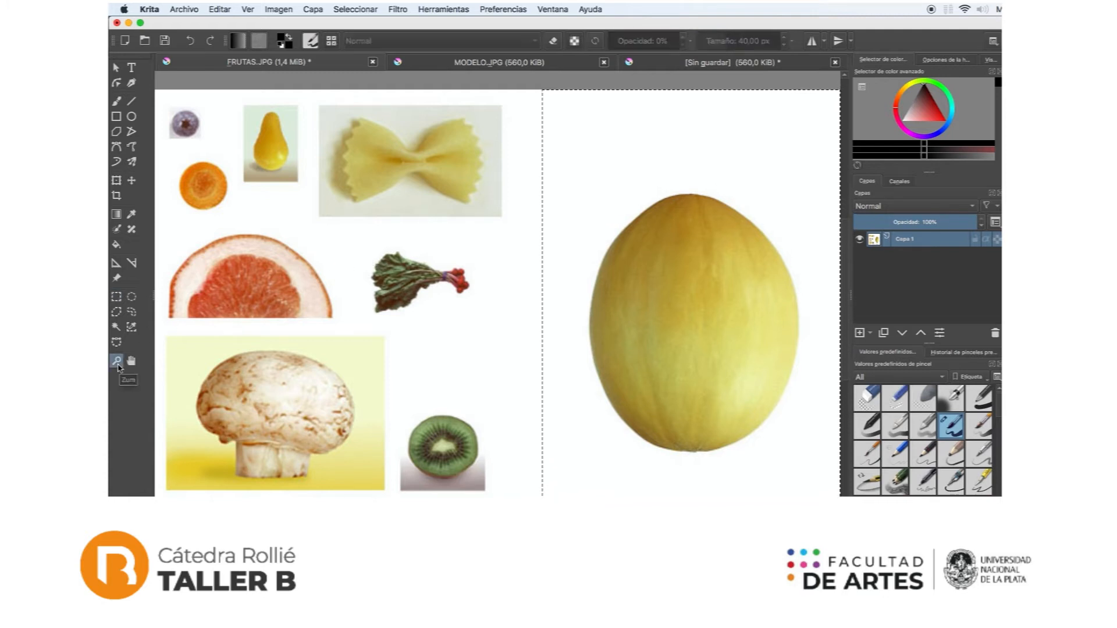
{"action": "left_click_drag", "start_coordinate": [165, 102], "coordinate": [215, 147]}
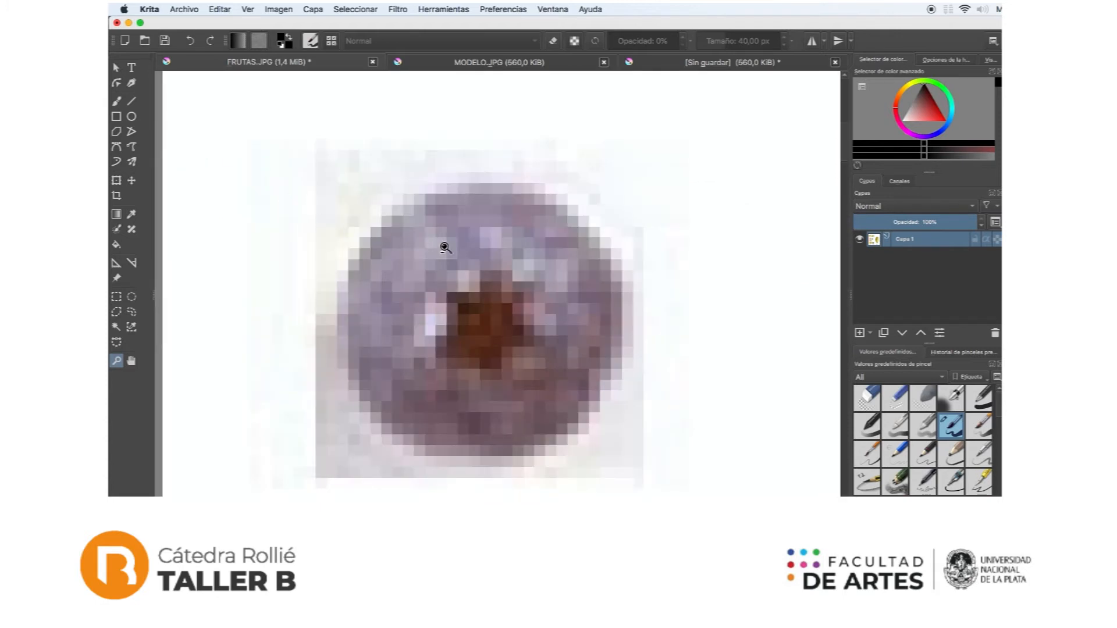
{"action": "left_click", "coordinate": [454, 250], "text": "super"}
{"action": "left_click", "coordinate": [491, 280], "text": "super"}
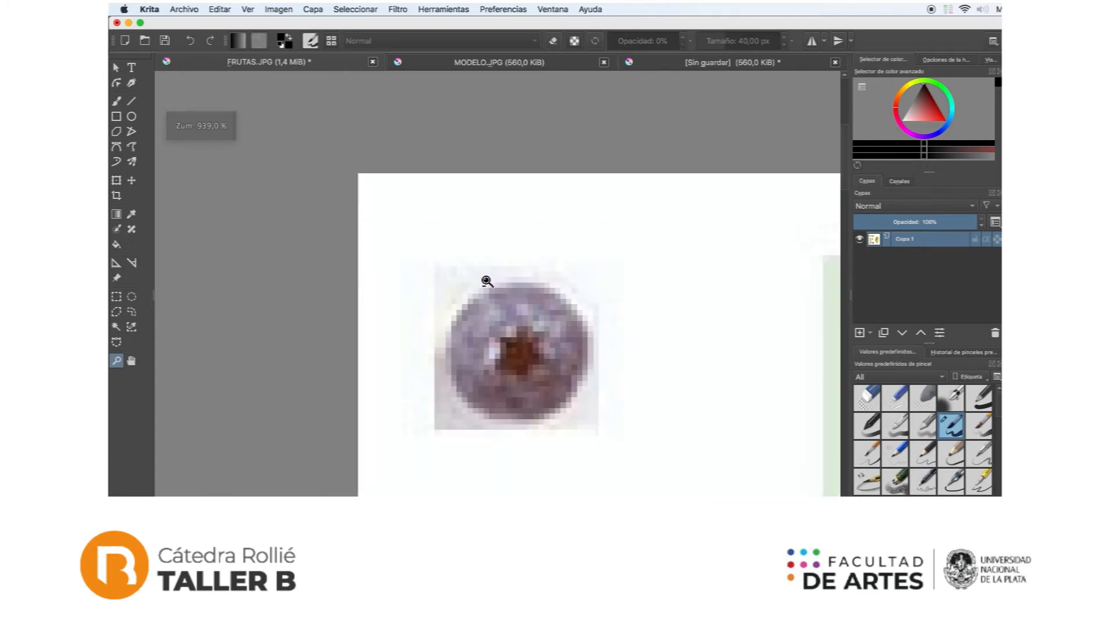
{"action": "left_click", "coordinate": [486, 282], "text": "super"}
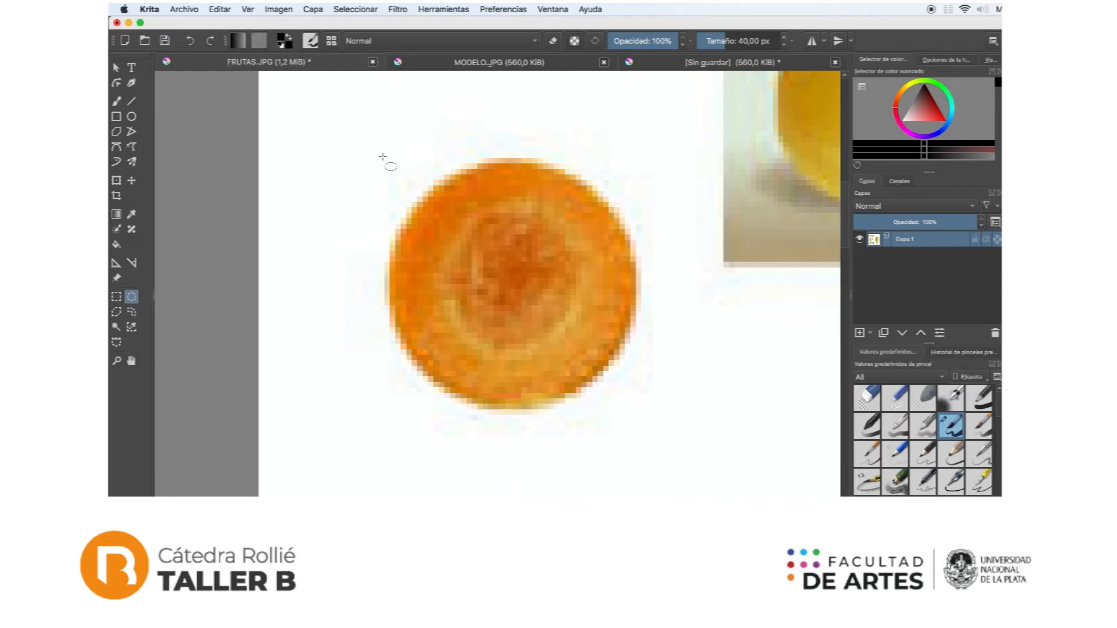
{"action": "left_click_drag", "start_coordinate": [383, 157], "coordinate": [641, 410]}
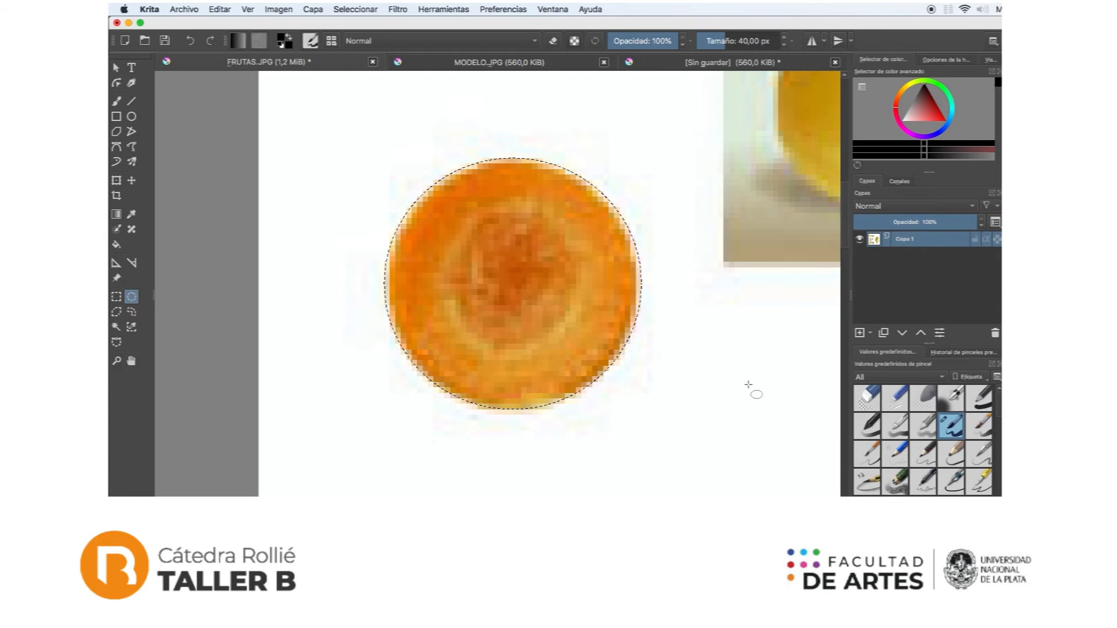
{"action": "key", "text": "minus"}
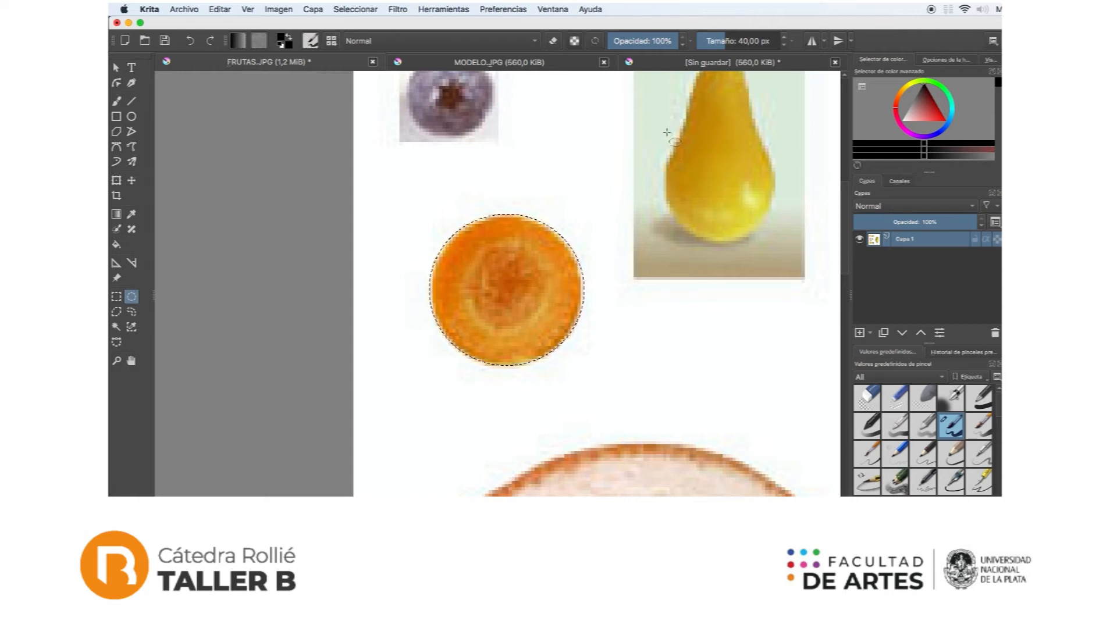
Step: Paste the carrot slice twice into the unsaved melon document, each copy on its own layer
{"action": "left_click", "coordinate": [516, 63]}
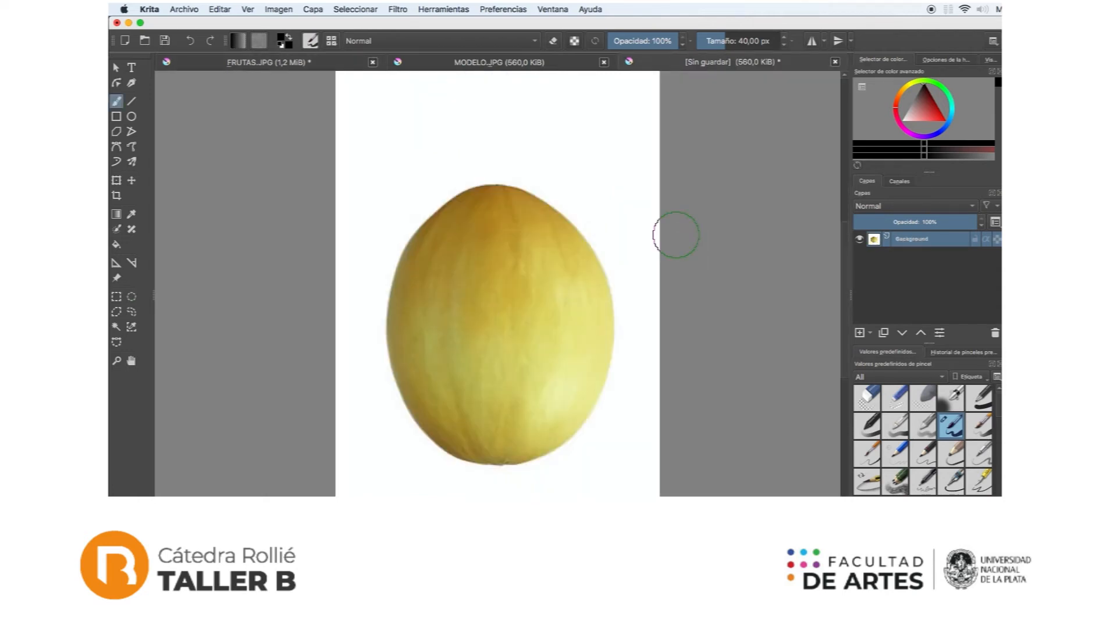
{"action": "key", "text": "ctrl+v"}
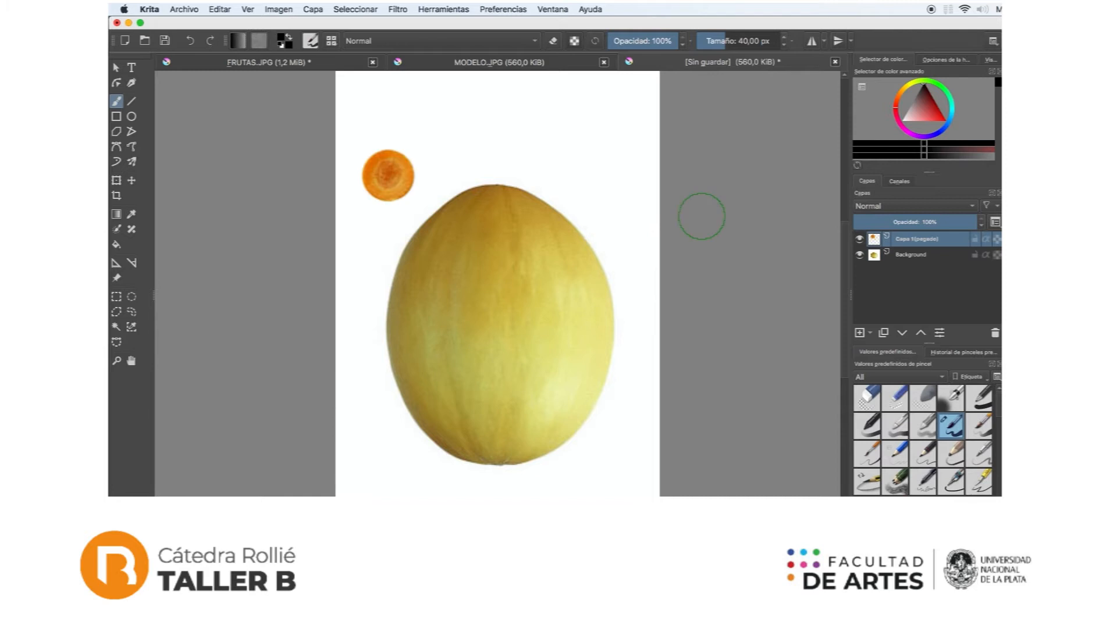
{"action": "left_click", "coordinate": [117, 68]}
{"action": "left_click_drag", "start_coordinate": [390, 176], "coordinate": [439, 261]}
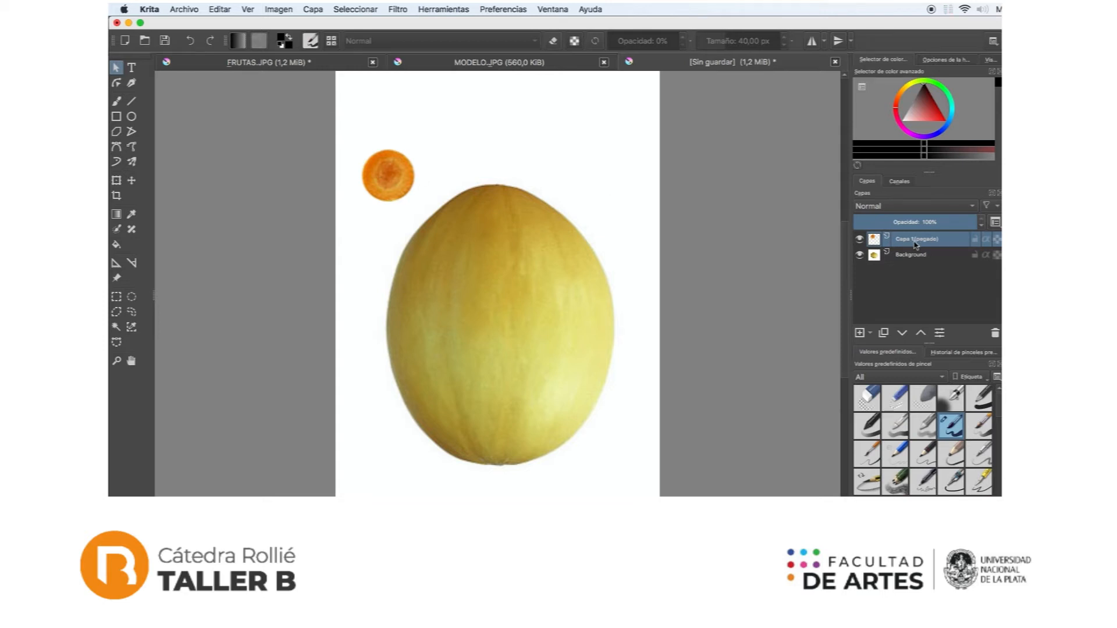
{"action": "key", "text": "super+v"}
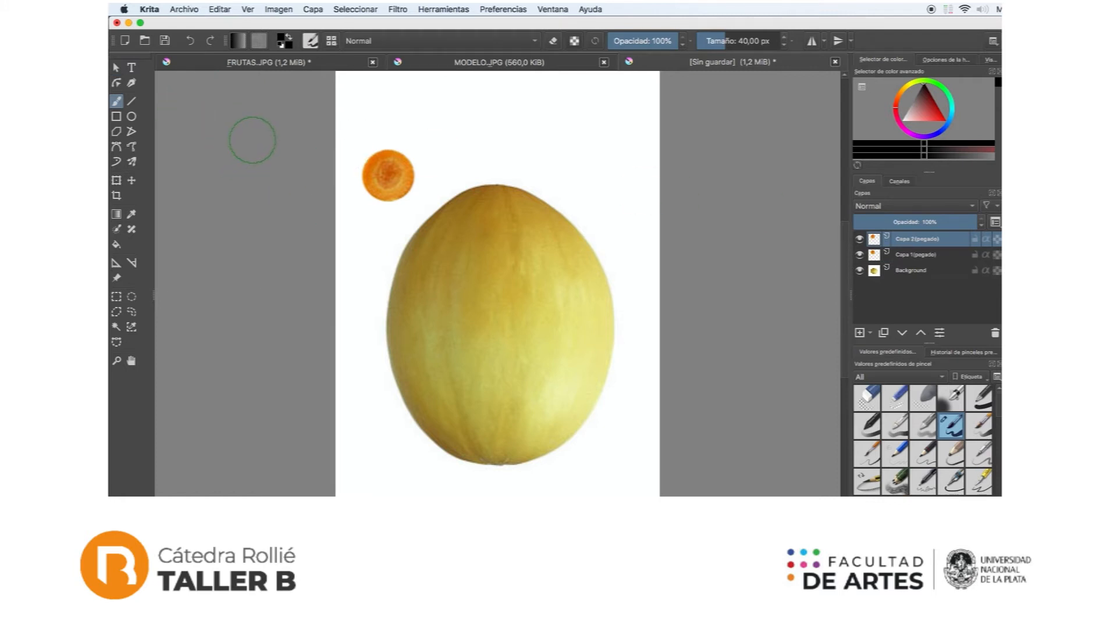
Step: Move the two carrot slices onto the upper half of the melon, side by side as the eyes
{"action": "left_click", "coordinate": [131, 182]}
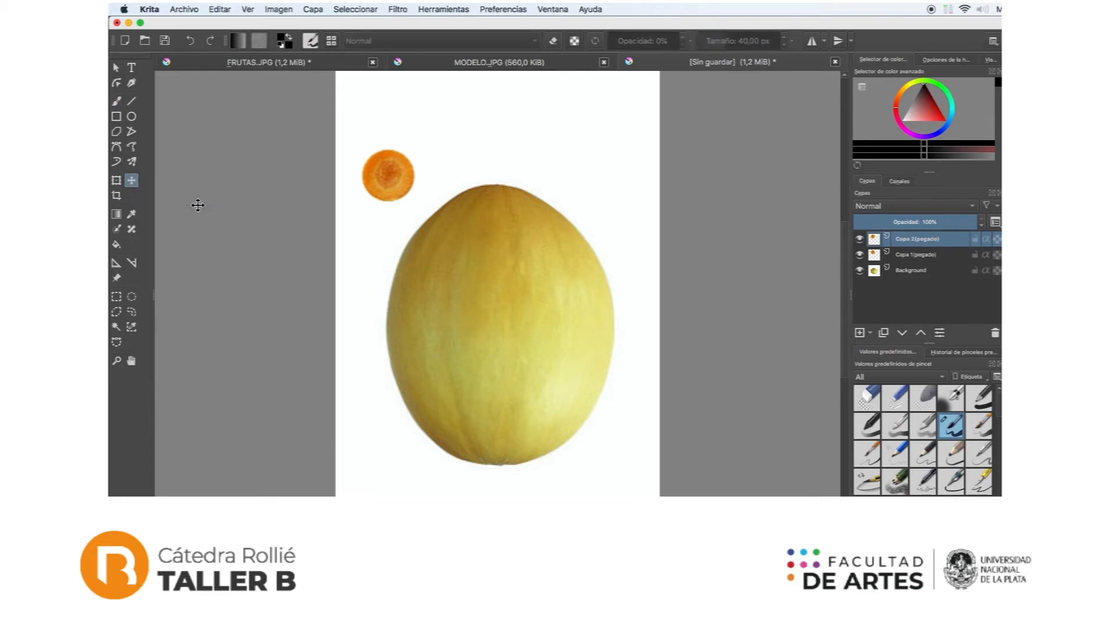
{"action": "left_click_drag", "start_coordinate": [387, 185], "coordinate": [455, 276]}
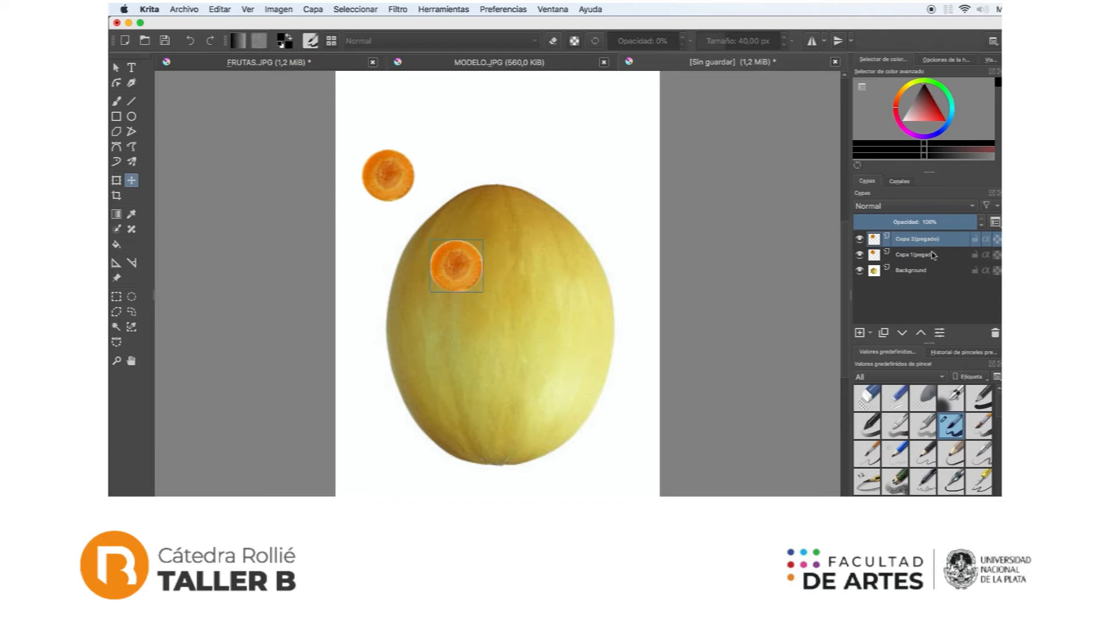
{"action": "left_click", "coordinate": [912, 260]}
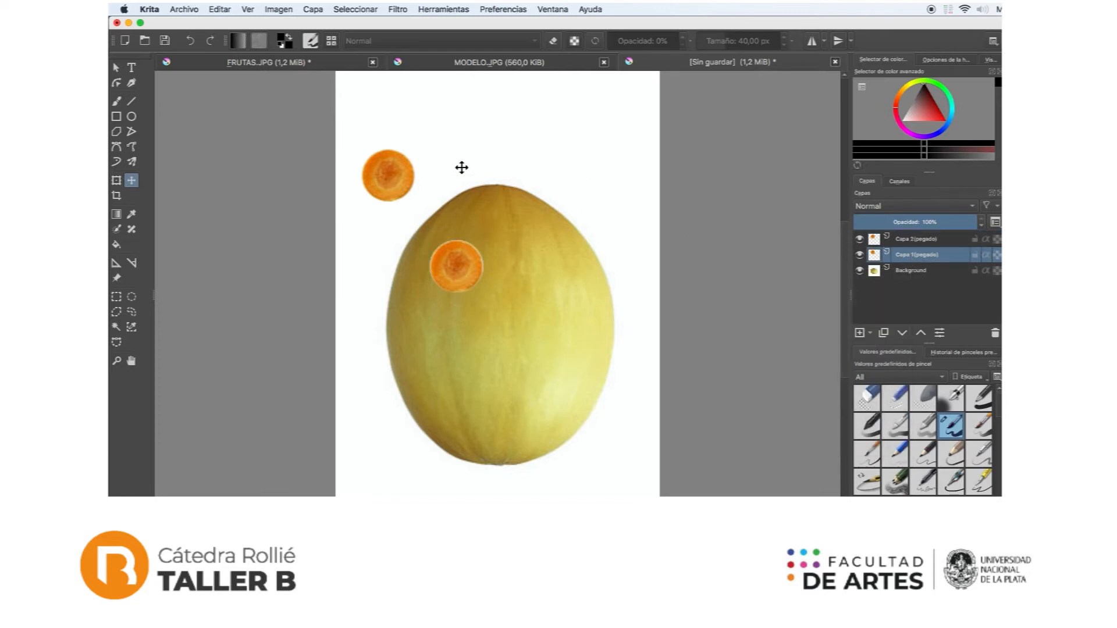
{"action": "left_click_drag", "start_coordinate": [406, 181], "coordinate": [557, 270]}
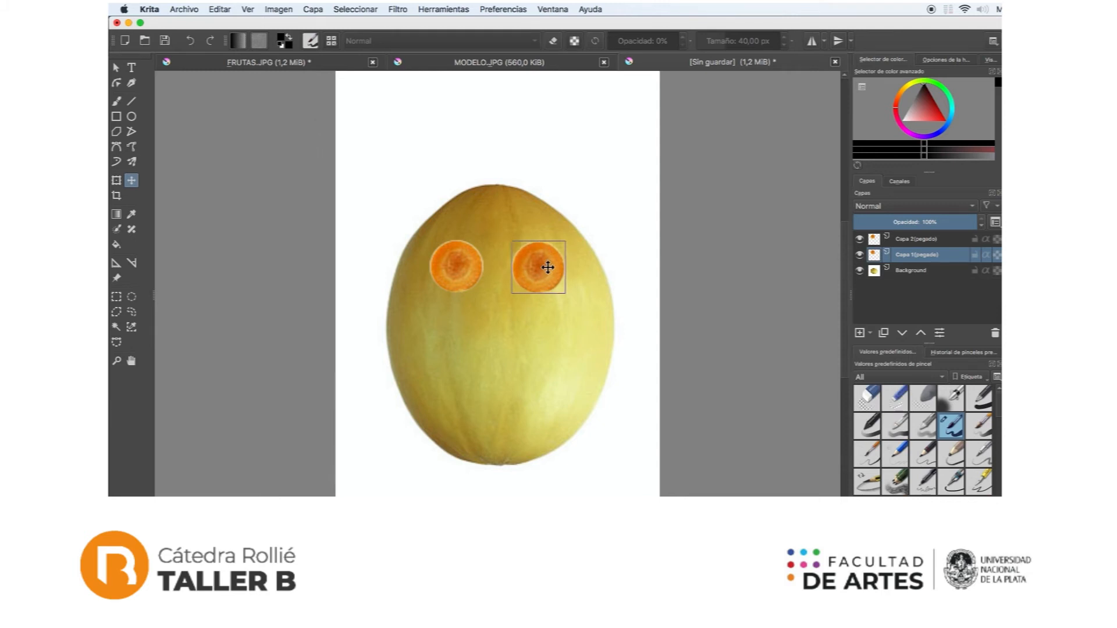
Step: Outline the blueberry in FRUTAS.JPG with an elliptical selection and copy it
{"action": "left_click", "coordinate": [910, 240]}
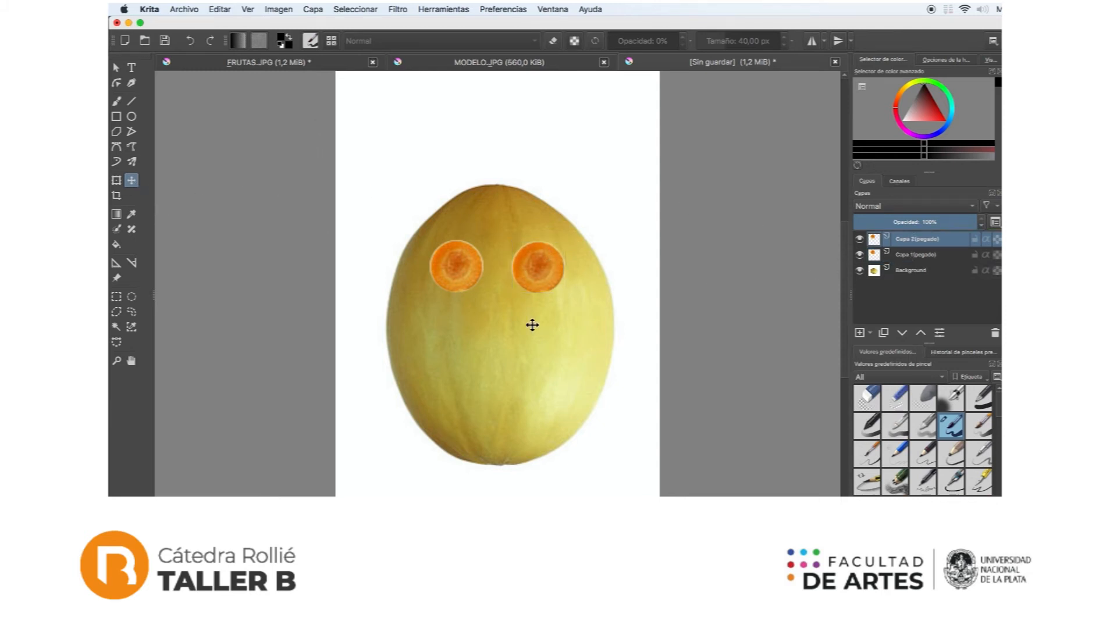
{"action": "left_click", "coordinate": [249, 63]}
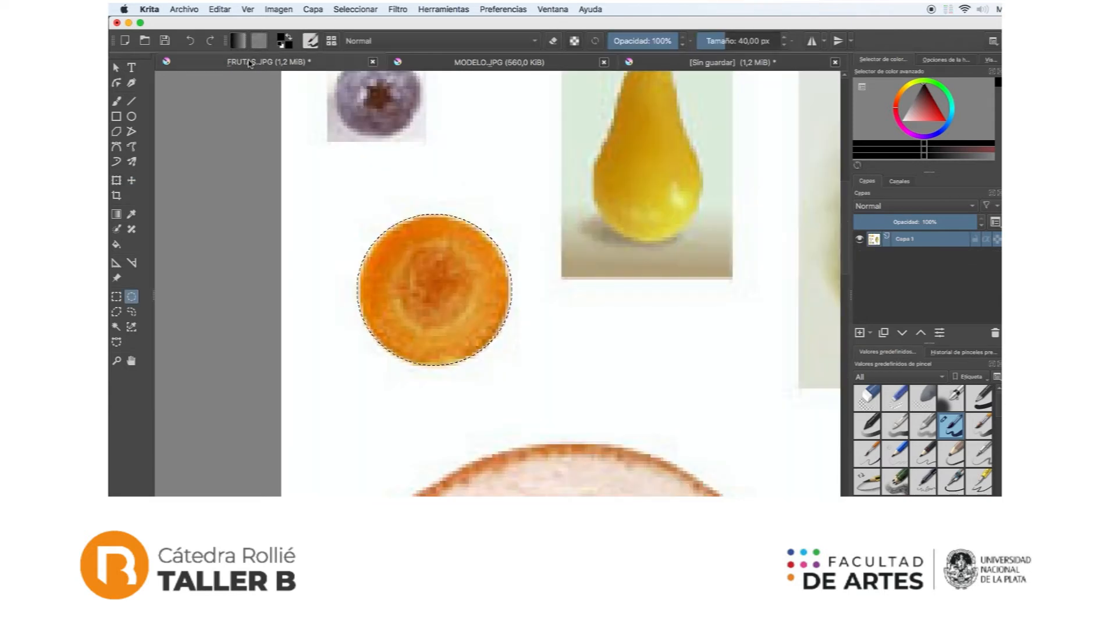
{"action": "scroll", "coordinate": [384, 154], "scroll_direction": "up", "scroll_amount": 3}
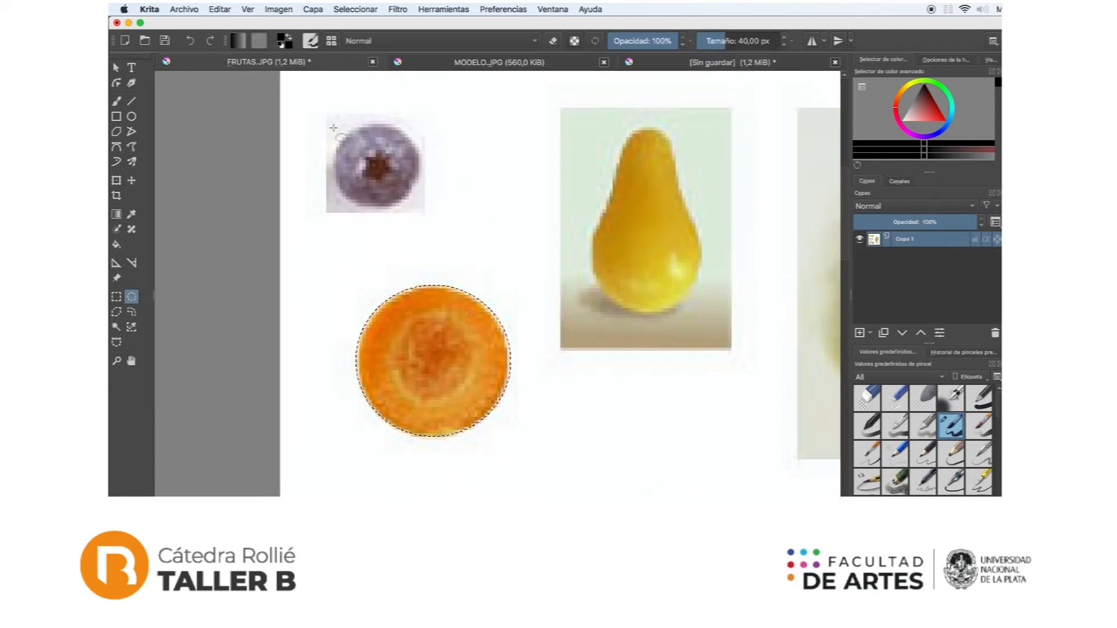
{"action": "left_click_drag", "start_coordinate": [334, 124], "coordinate": [418, 204]}
Step: Paste the blueberry twice into the unsaved melon document and centre one copy on each carrot slice as pupils
{"action": "left_click", "coordinate": [674, 67]}
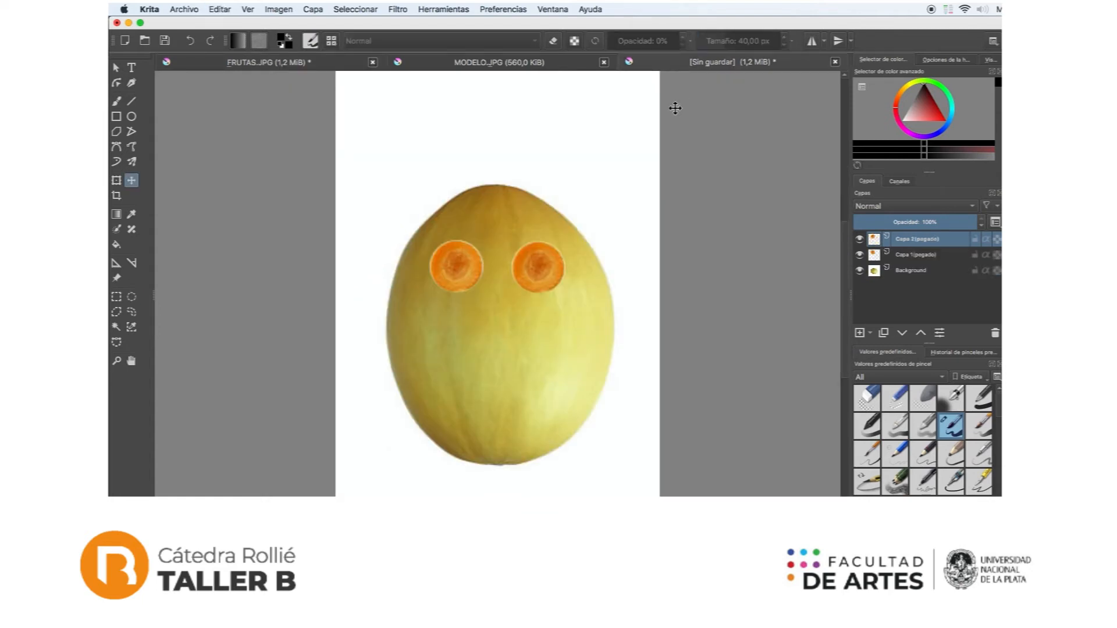
{"action": "key", "text": "super+v"}
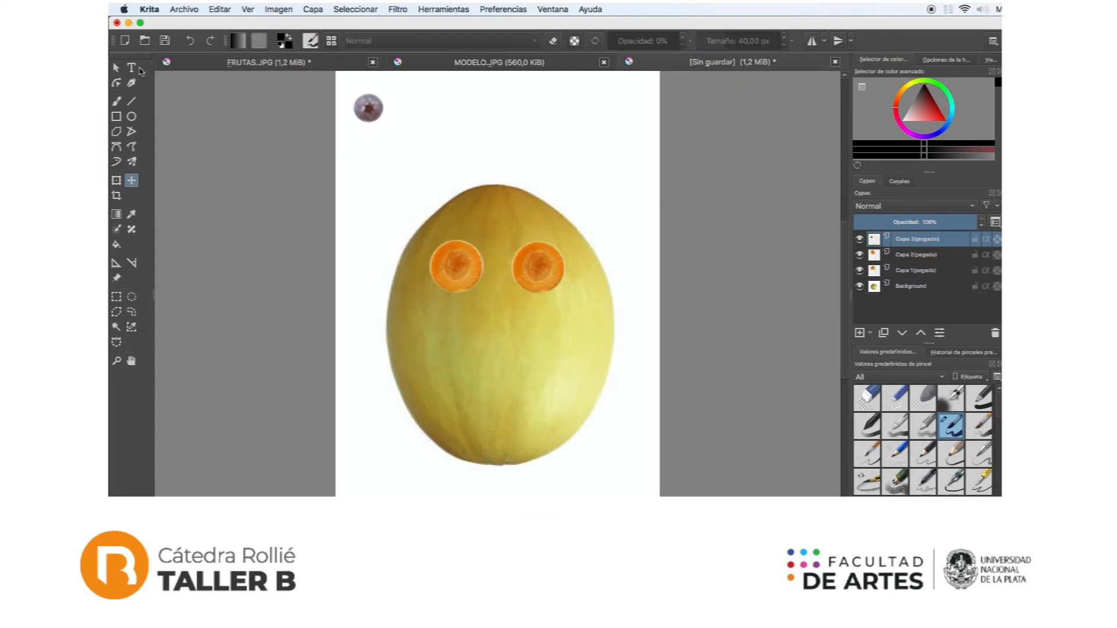
{"action": "left_click", "coordinate": [117, 67]}
{"action": "left_click", "coordinate": [367, 110]}
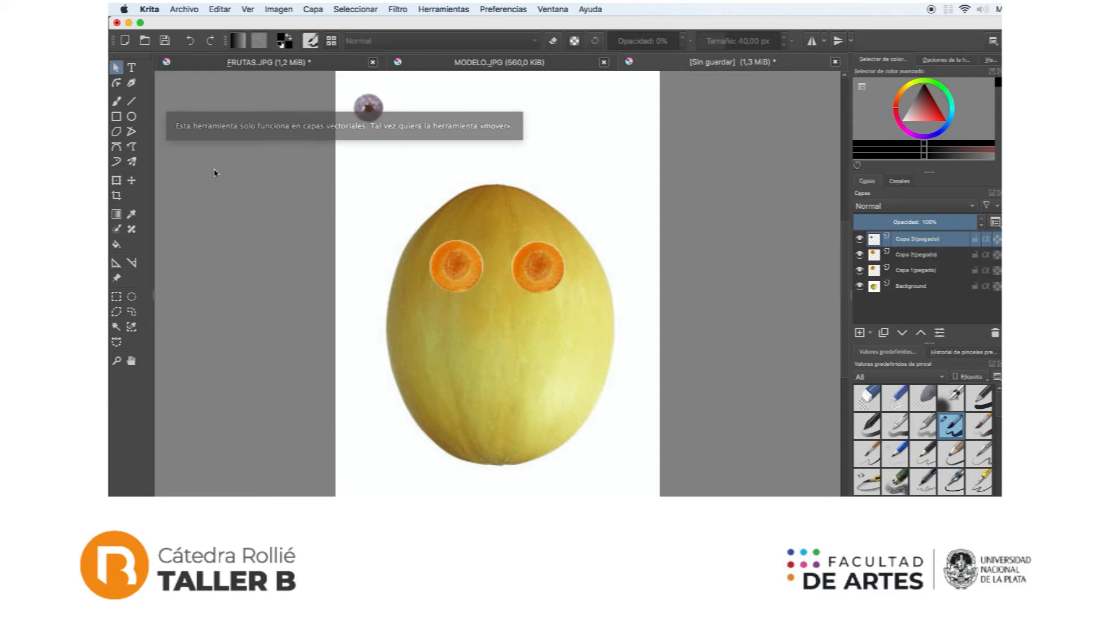
{"action": "left_click", "coordinate": [130, 182]}
{"action": "left_click_drag", "start_coordinate": [375, 111], "coordinate": [461, 266]}
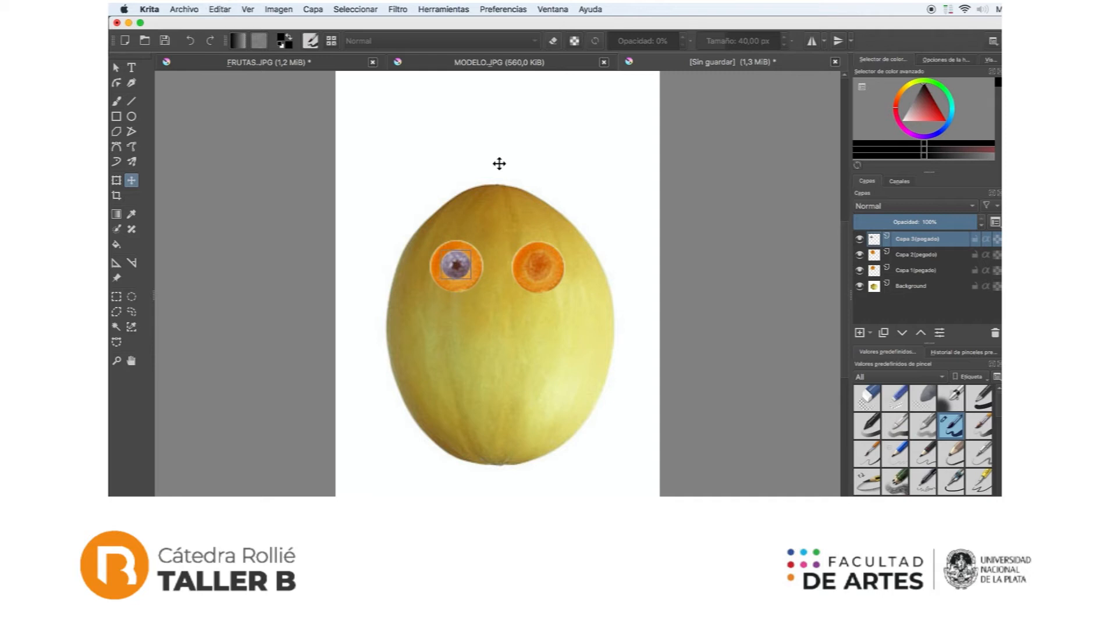
{"action": "key", "text": "super+v"}
{"action": "left_click_drag", "start_coordinate": [370, 110], "coordinate": [541, 267]}
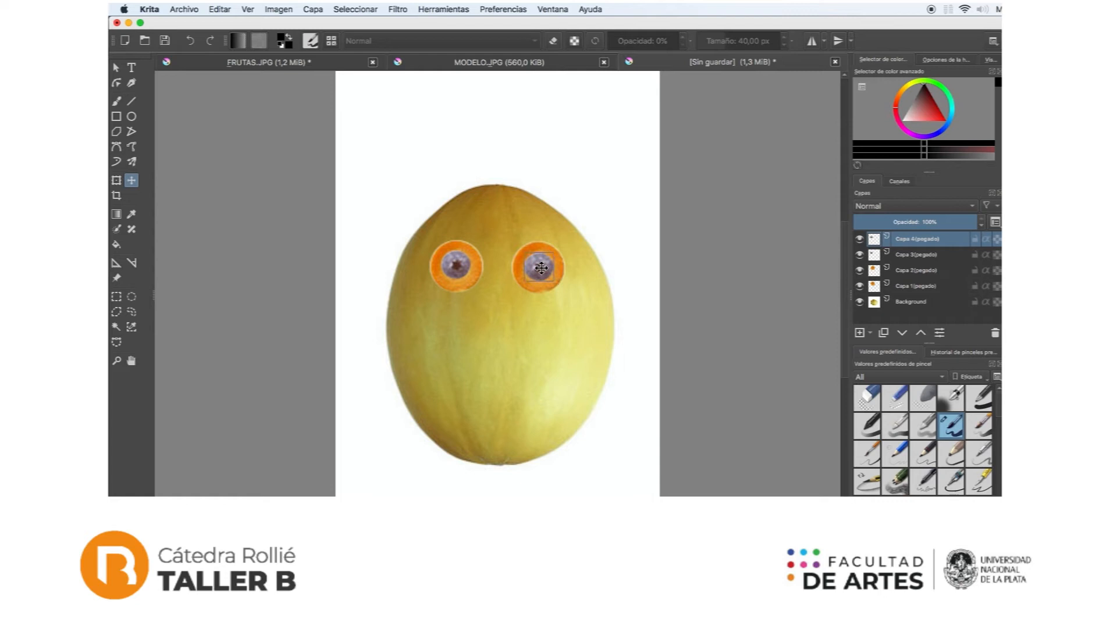
Step: Outline the yellow pear in FRUTAS.JPG with a Bezier curve selection and copy it
{"action": "left_click", "coordinate": [353, 64]}
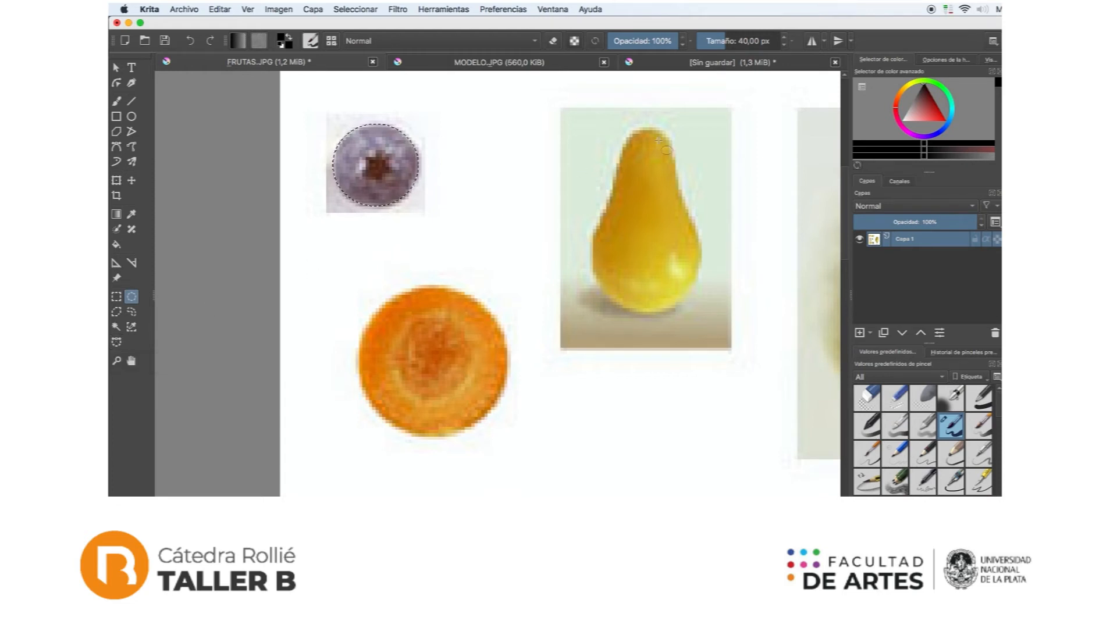
{"action": "left_click", "coordinate": [631, 142]}
{"action": "left_click", "coordinate": [116, 342]}
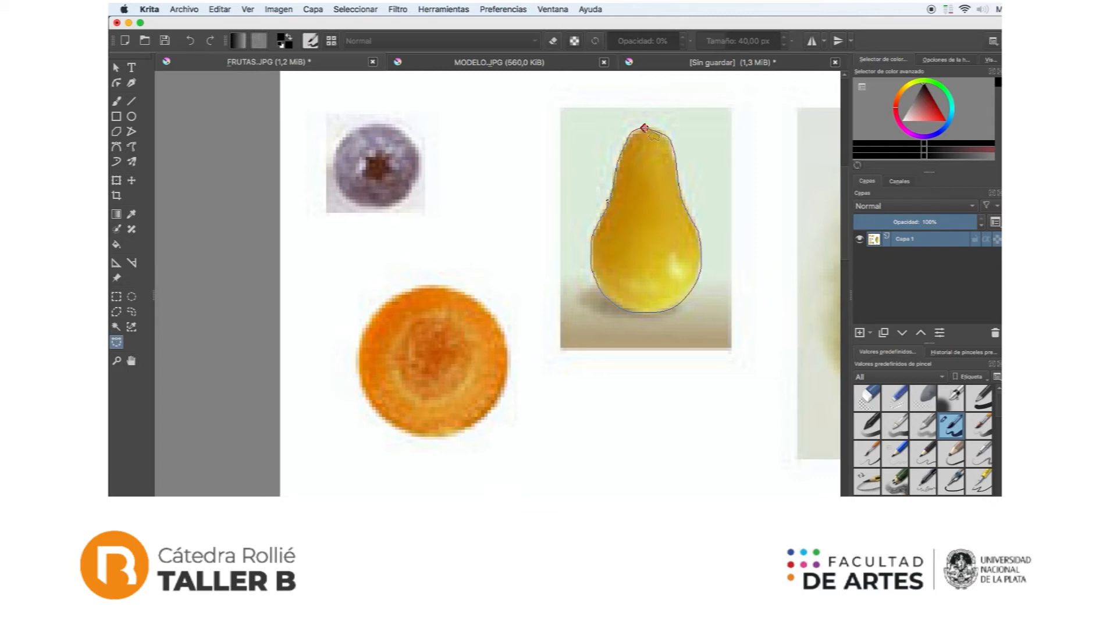
{"action": "left_click_drag", "start_coordinate": [644, 128], "coordinate": [633, 129]}
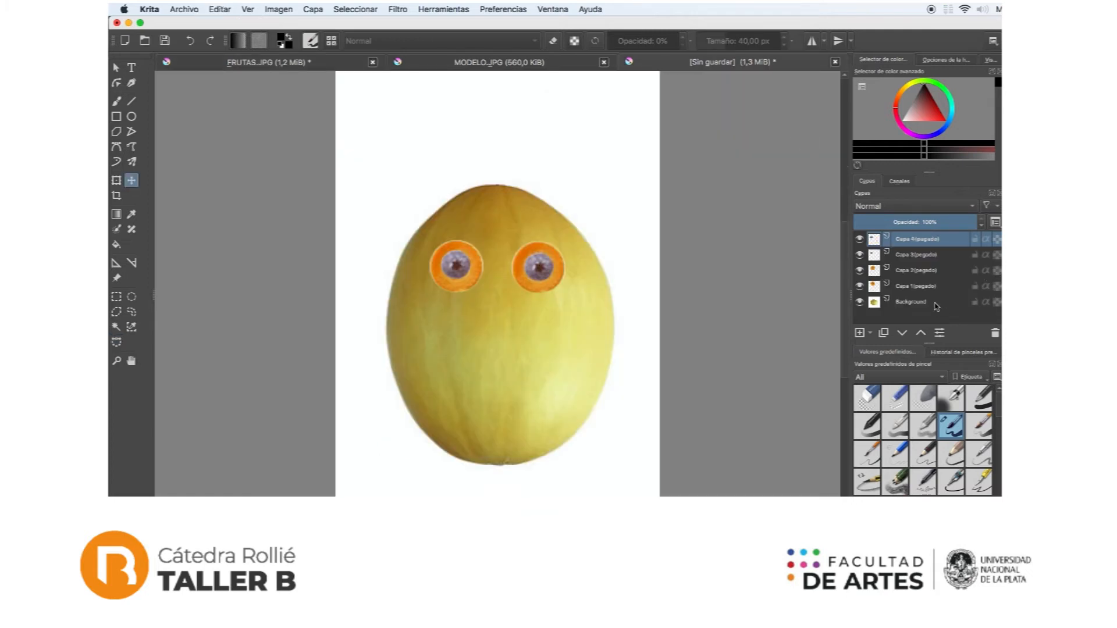
Step: Paste the pear into the unsaved melon document and move it below and between the eyes as the nose
{"action": "key", "text": "super+v"}
{"action": "left_click", "coordinate": [116, 67]}
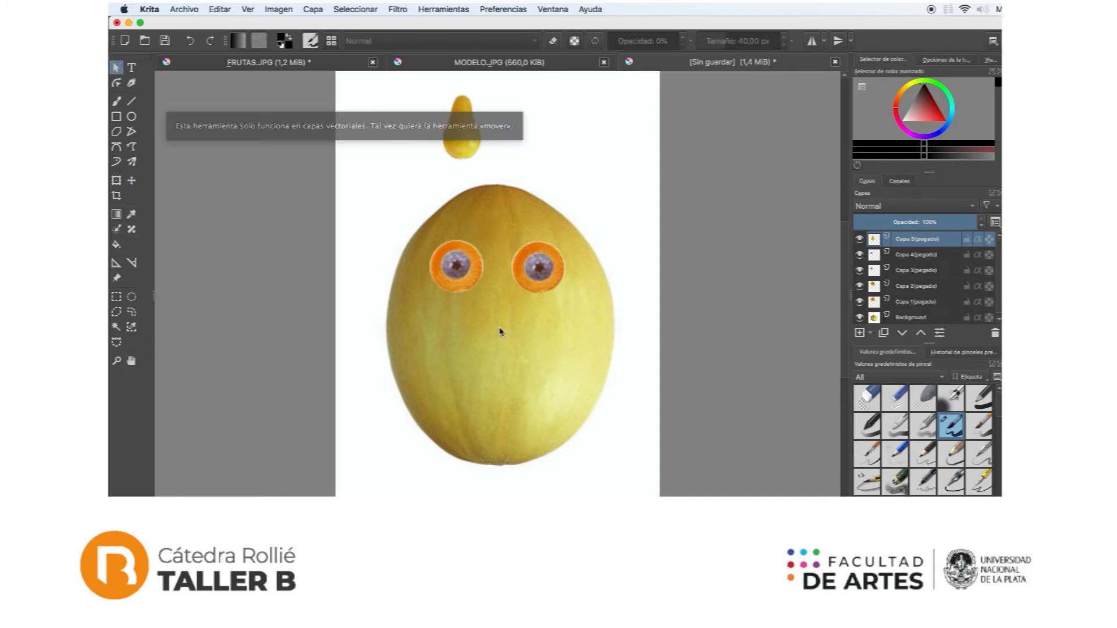
{"action": "left_click", "coordinate": [132, 180]}
{"action": "left_click_drag", "start_coordinate": [468, 146], "coordinate": [501, 333]}
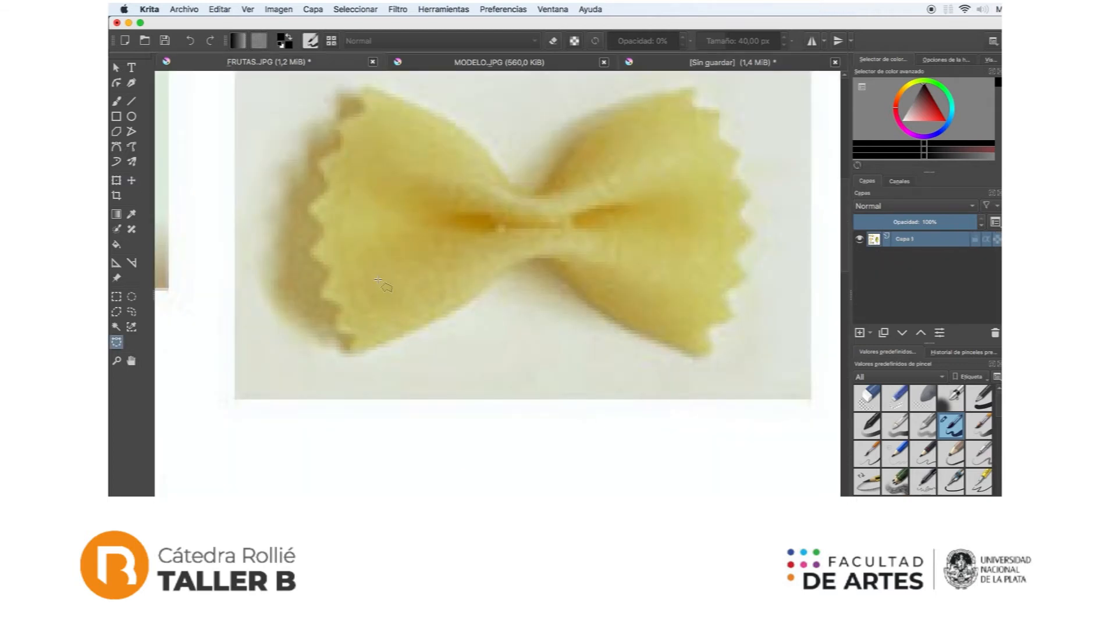
Step: Select the bow-tie pasta in FRUTAS.JPG with a polygonal selection that follows its serrated edges, and copy it
{"action": "left_click", "coordinate": [117, 312]}
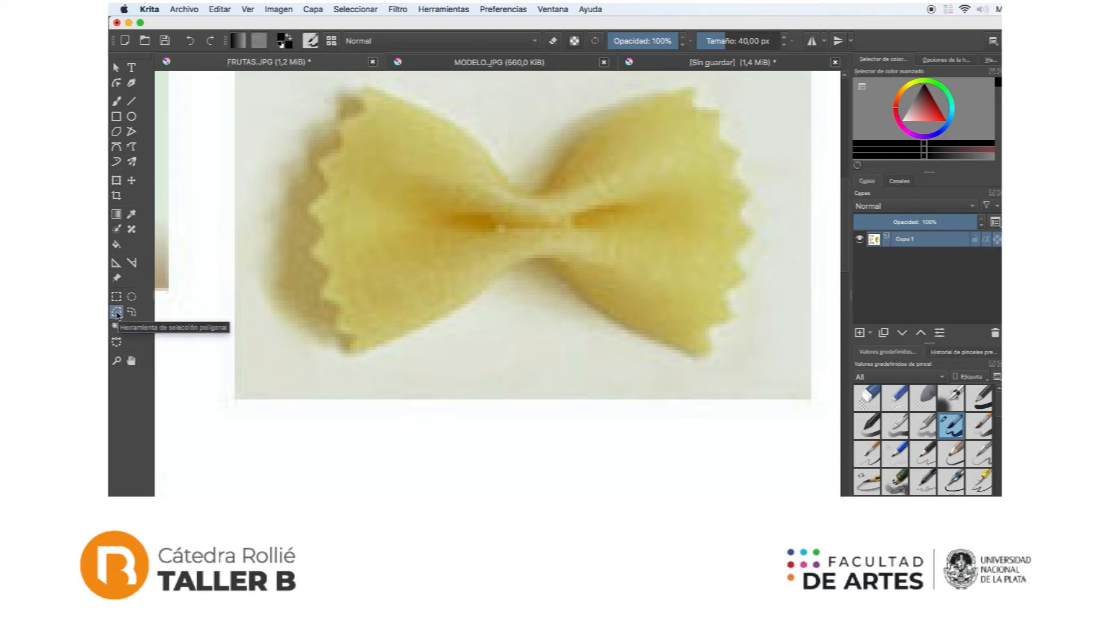
{"action": "left_click", "coordinate": [470, 304]}
{"action": "left_click", "coordinate": [375, 348]}
{"action": "left_click", "coordinate": [355, 353]}
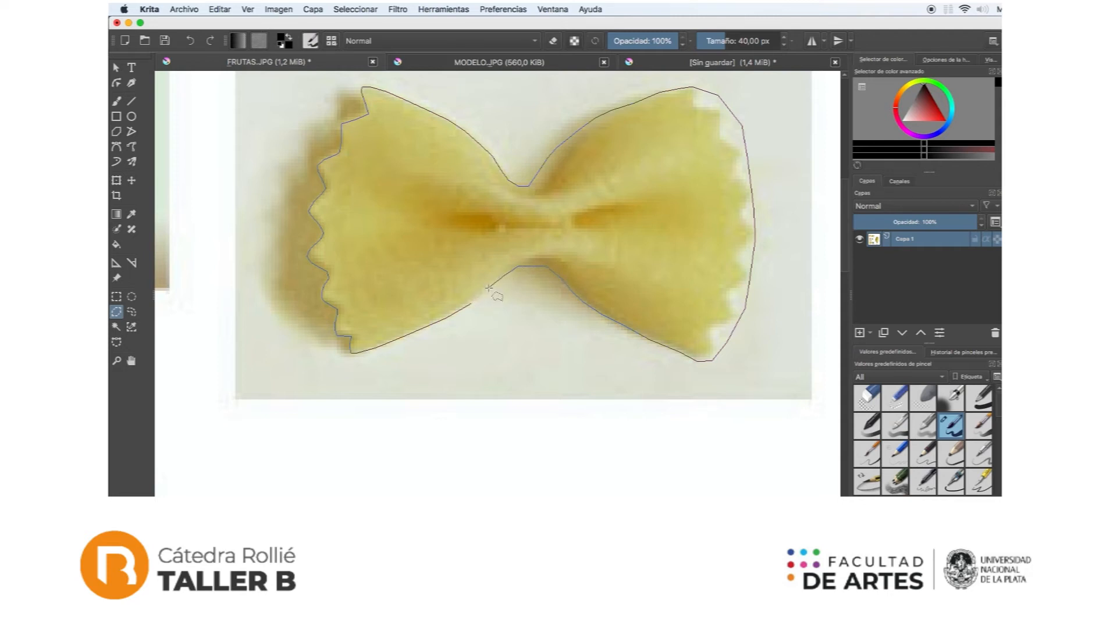
{"action": "left_click_drag", "start_coordinate": [489, 288], "coordinate": [563, 304]}
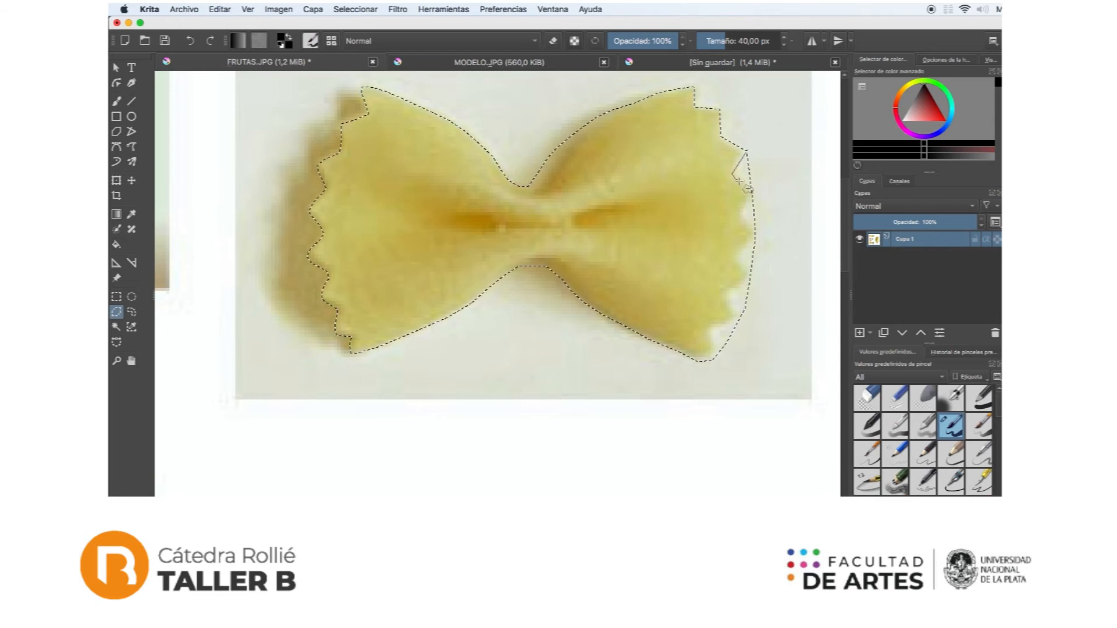
{"action": "left_click", "coordinate": [773, 180]}
{"action": "double_click", "coordinate": [776, 154]}
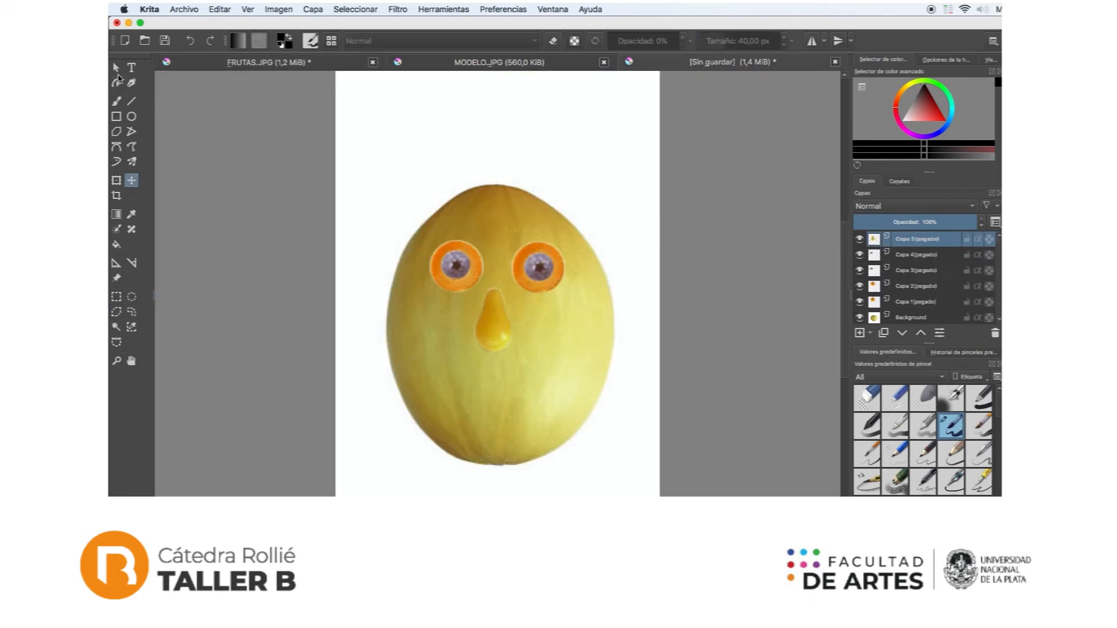
Step: Paste the bow-tie pasta into the unsaved melon document and centre it over the melon's lower end
{"action": "key", "text": "super+v"}
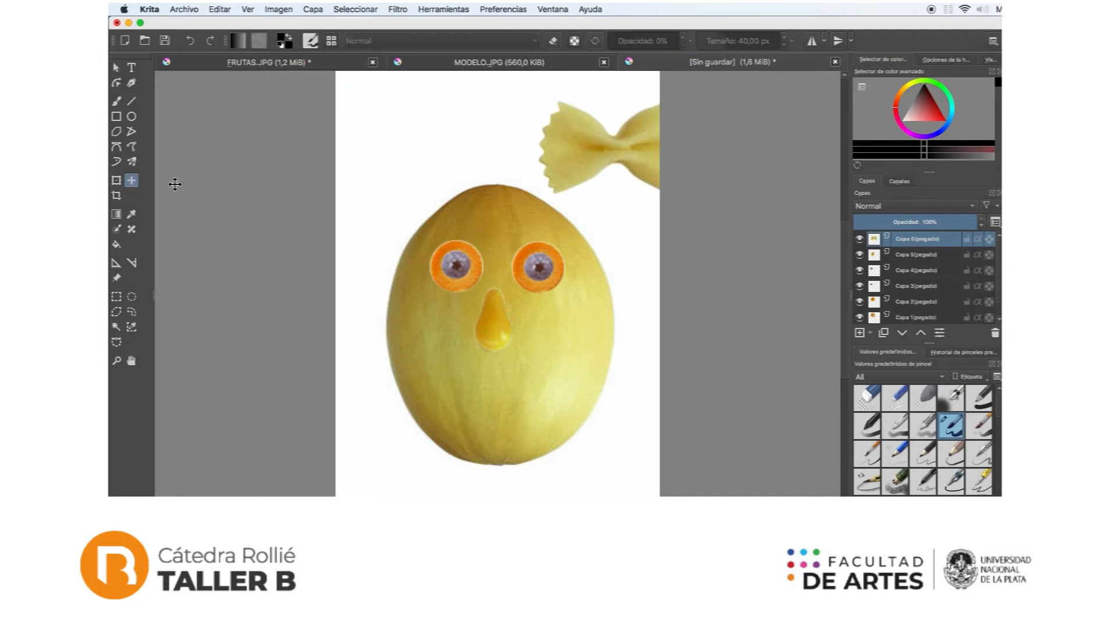
{"action": "left_click_drag", "start_coordinate": [603, 160], "coordinate": [473, 464]}
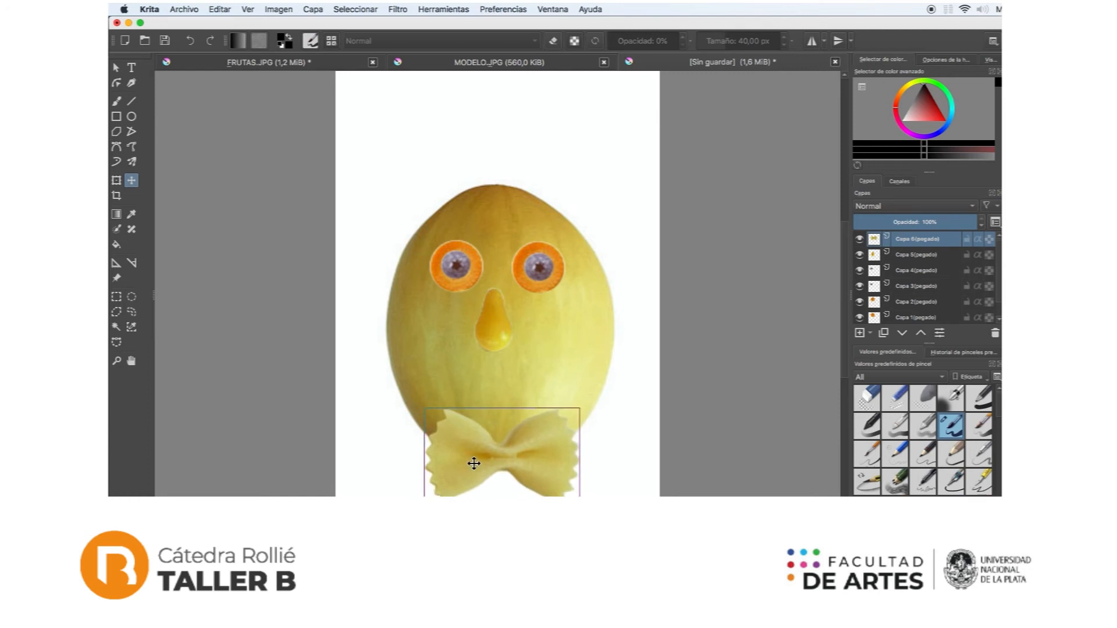
Step: Outline the leafy radish bunch in FRUTAS.JPG with a freehand selection and copy it
{"action": "left_click", "coordinate": [265, 62]}
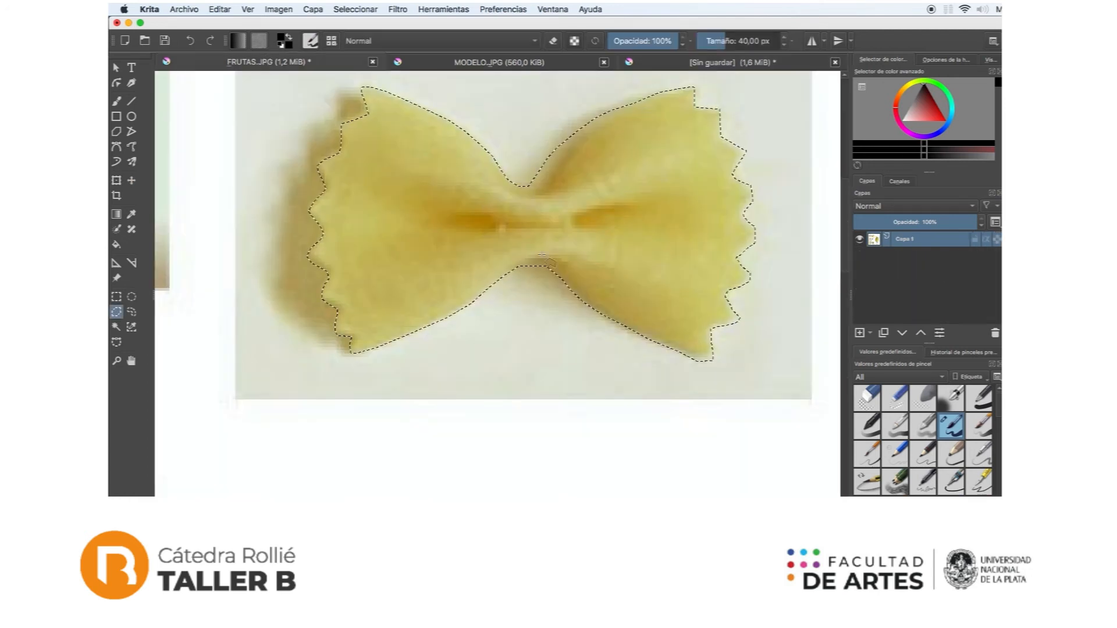
{"action": "left_click_drag", "start_coordinate": [544, 429], "coordinate": [573, 254]}
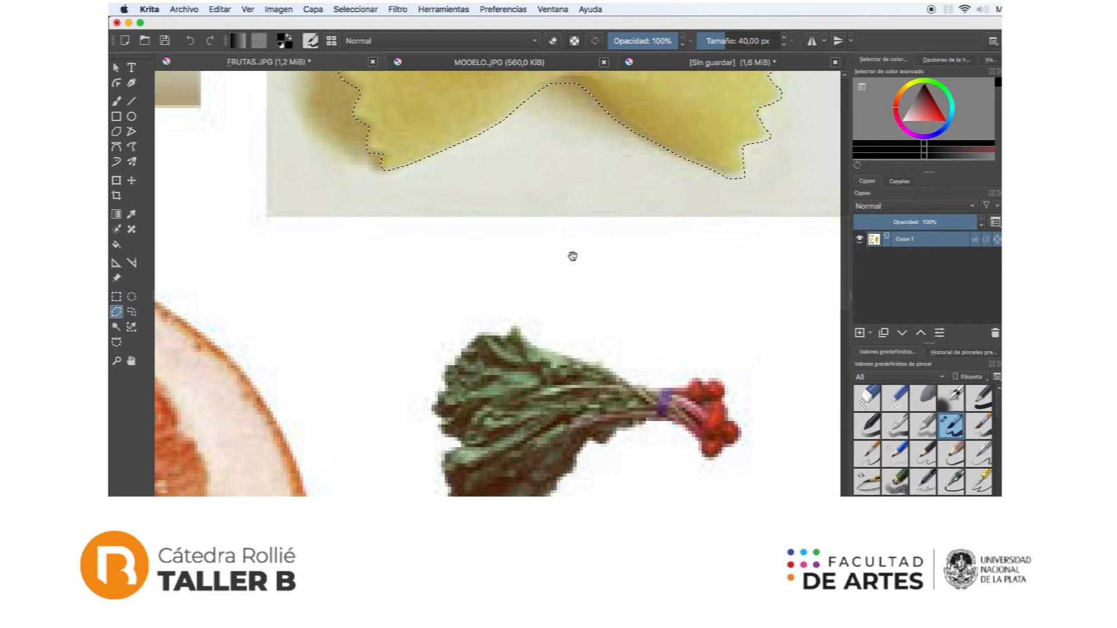
{"action": "left_click_drag", "start_coordinate": [613, 352], "coordinate": [614, 247]}
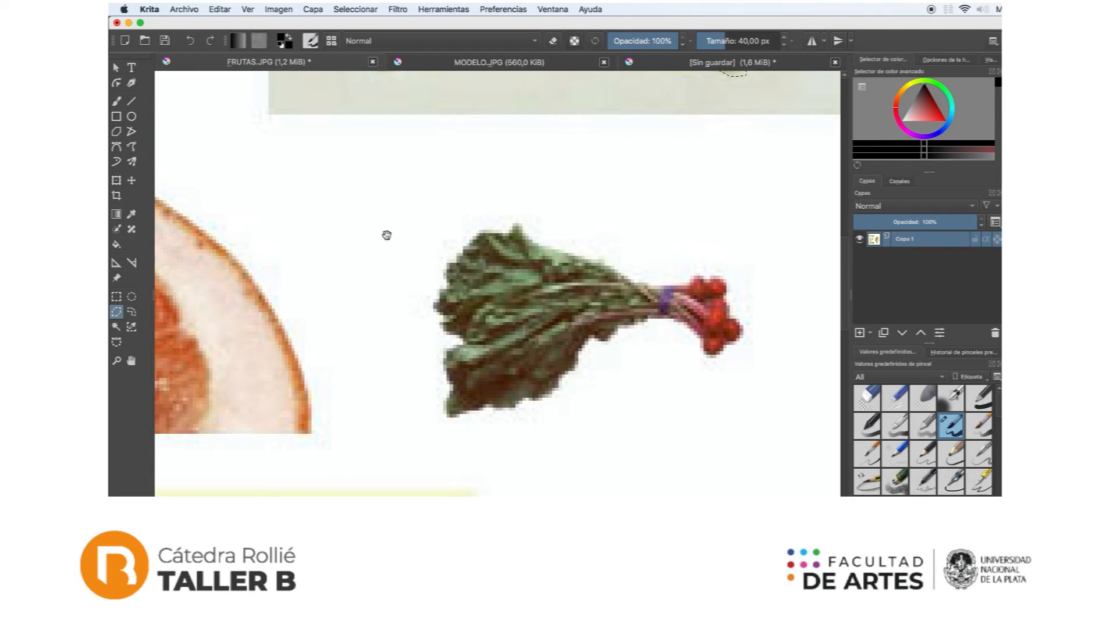
{"action": "left_click_drag", "start_coordinate": [387, 235], "coordinate": [438, 221]}
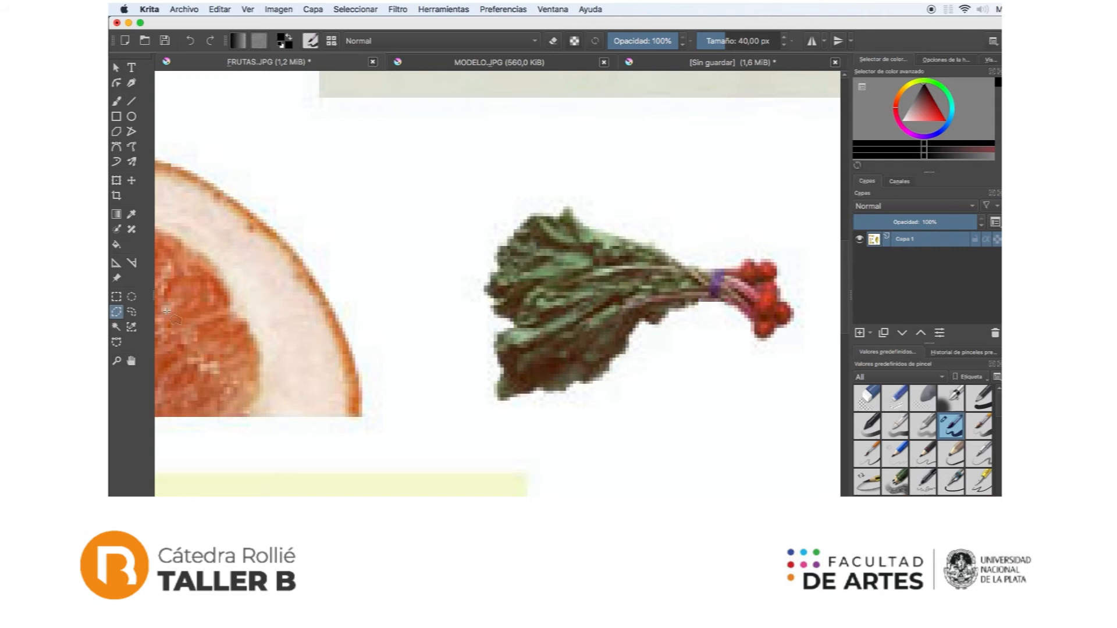
{"action": "left_click", "coordinate": [132, 314]}
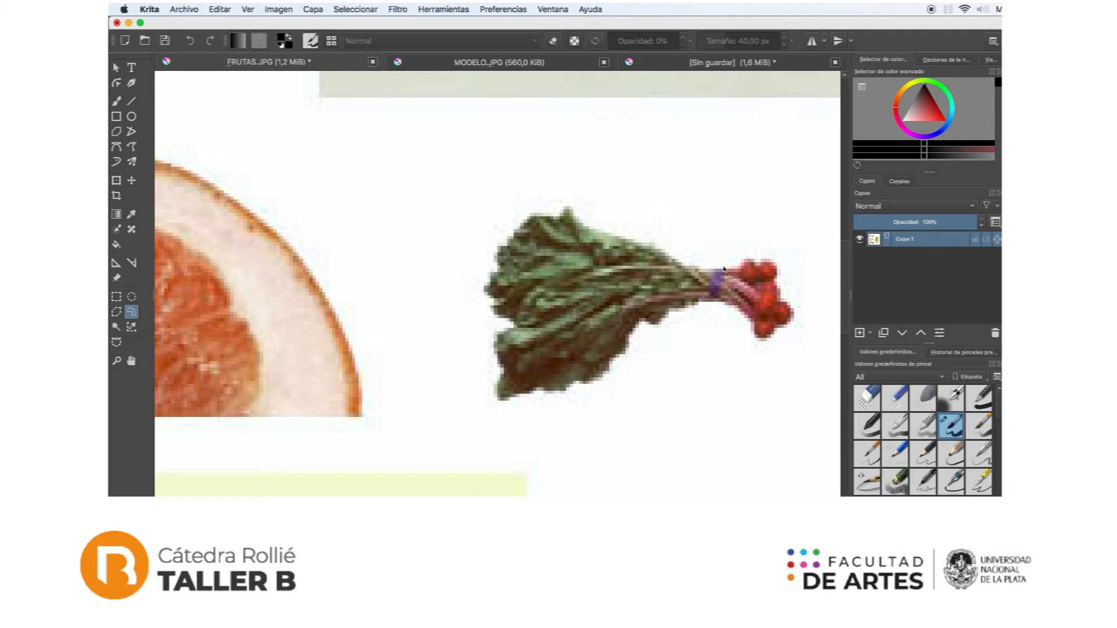
{"action": "mouse_move", "coordinate": [723, 268]}
{"action": "left_mouse_down"}
{"action": "mouse_move", "coordinate": [604, 237]}
{"action": "mouse_move", "coordinate": [568, 208]}
{"action": "mouse_move", "coordinate": [534, 216]}
{"action": "mouse_move", "coordinate": [494, 257]}
{"action": "mouse_move", "coordinate": [485, 287]}
{"action": "mouse_move", "coordinate": [507, 322]}
{"action": "mouse_move", "coordinate": [495, 346]}
{"action": "mouse_move", "coordinate": [496, 402]}
{"action": "mouse_move", "coordinate": [591, 386]}
{"action": "mouse_move", "coordinate": [640, 325]}
{"action": "mouse_move", "coordinate": [689, 307]}
{"action": "mouse_move", "coordinate": [729, 308]}
{"action": "mouse_move", "coordinate": [758, 340]}
{"action": "mouse_move", "coordinate": [789, 318]}
{"action": "mouse_move", "coordinate": [764, 263]}
{"action": "left_mouse_up"}
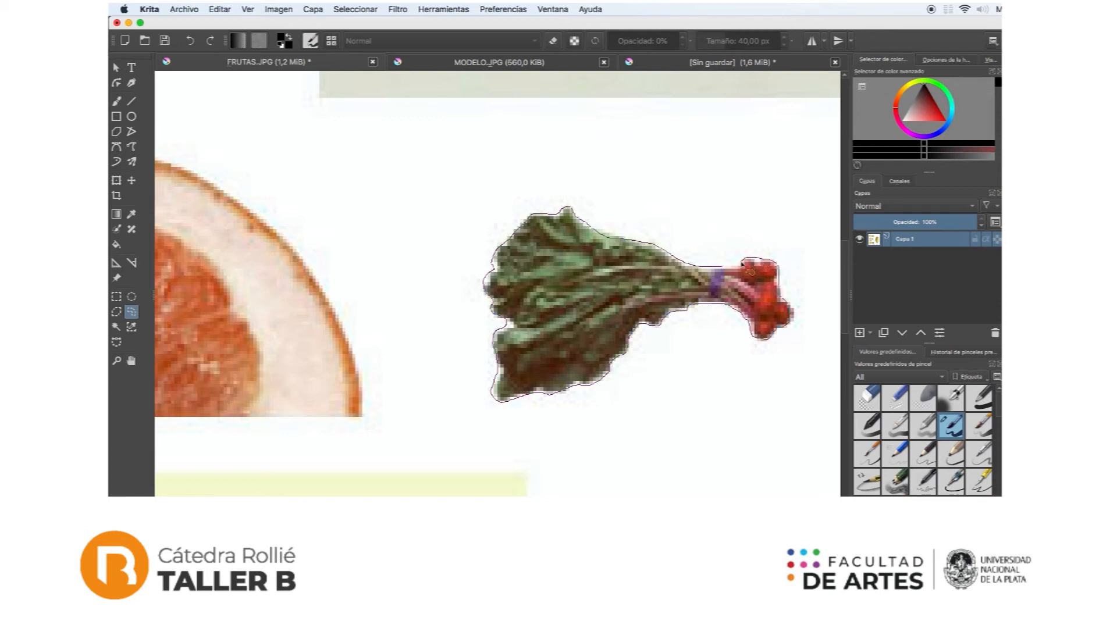
{"action": "left_click", "coordinate": [731, 265]}
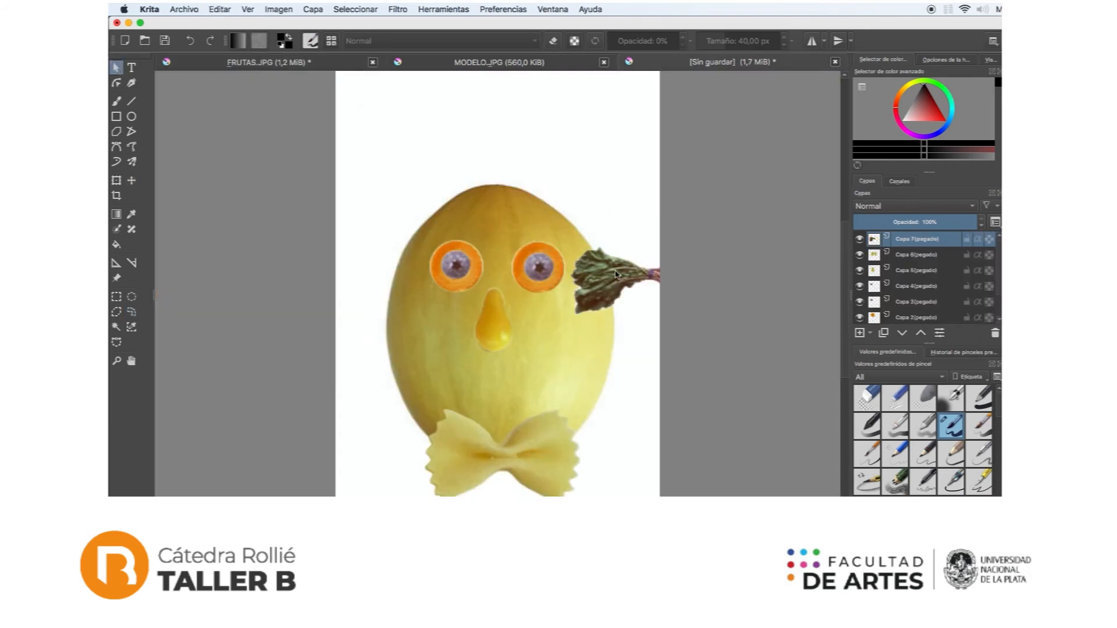
Step: Move the pasted radish bunch to the upper left of the melon as hair
{"action": "left_click", "coordinate": [132, 181]}
{"action": "left_click_drag", "start_coordinate": [611, 285], "coordinate": [429, 207]}
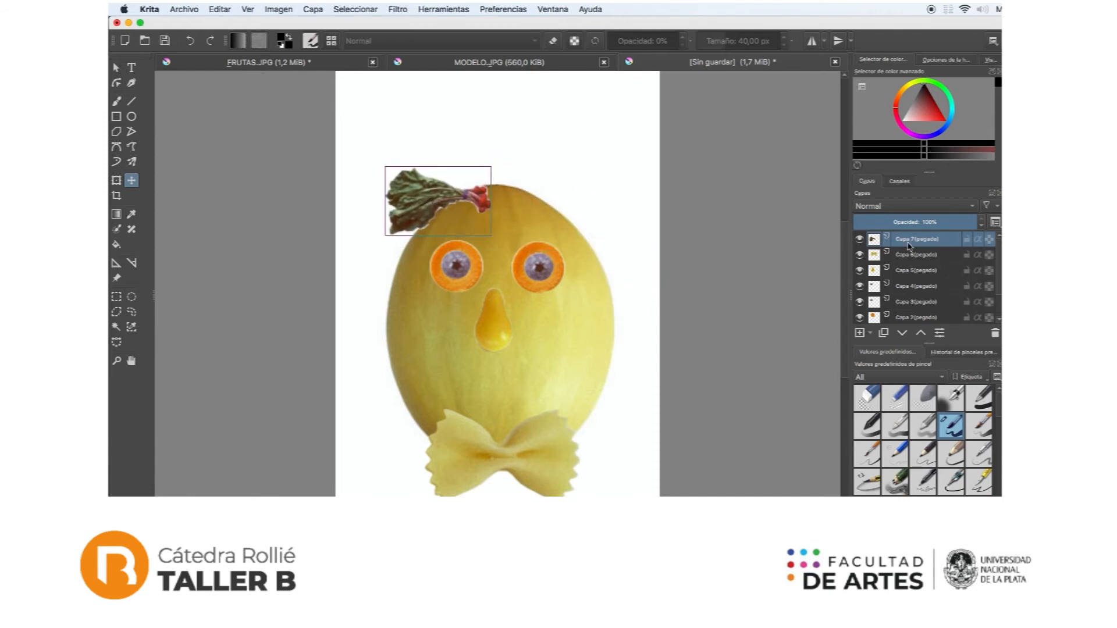
Step: Check the hair in MODELO.JPG, duplicate the radish bunch layer and move the copy to the melon's upper right
{"action": "mouse_move", "coordinate": [908, 245]}
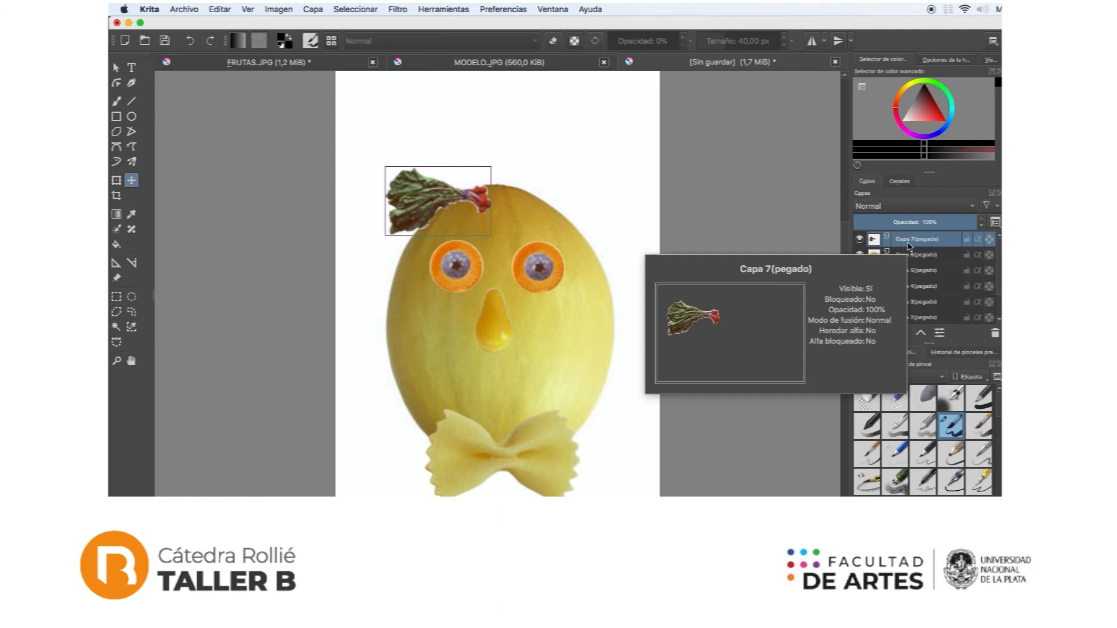
{"action": "left_click", "coordinate": [504, 64]}
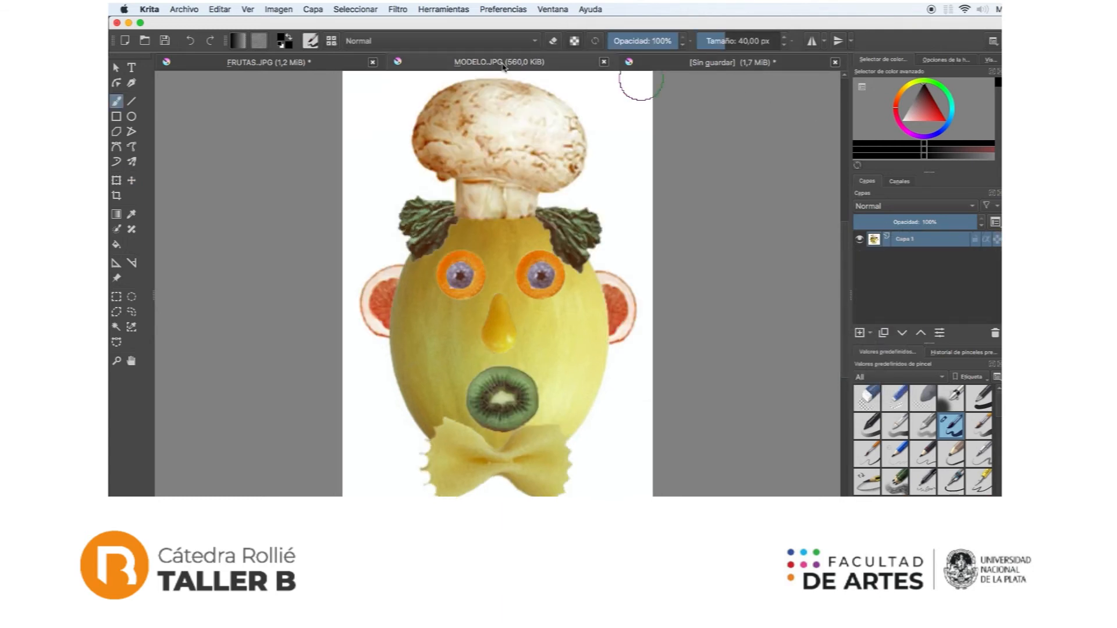
{"action": "left_click", "coordinate": [704, 64]}
{"action": "key", "text": "ctrl+j"}
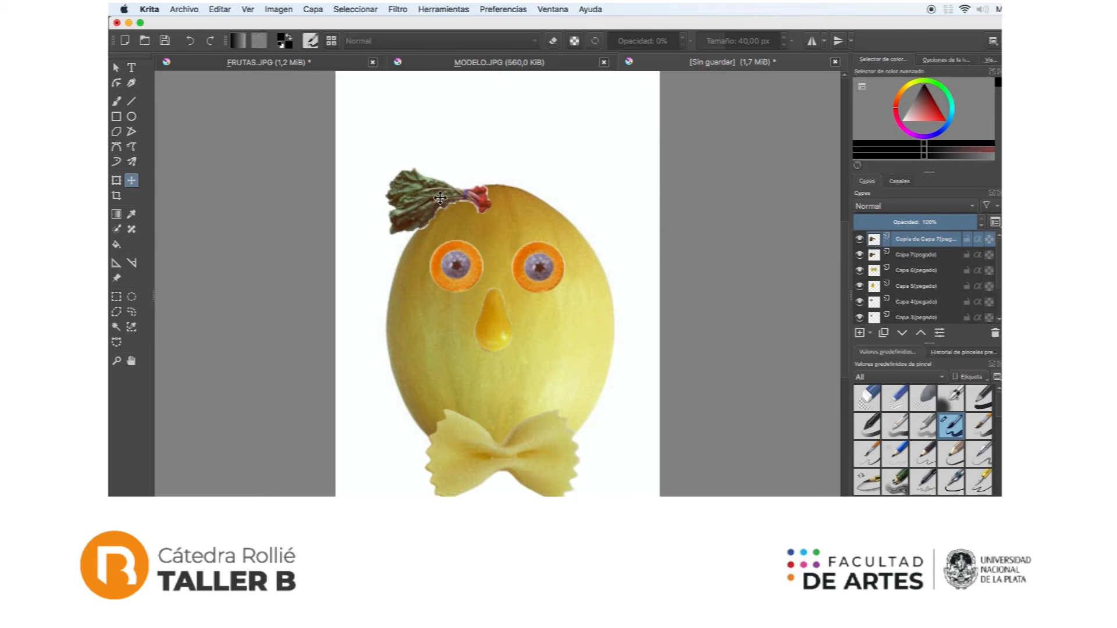
{"action": "left_click_drag", "start_coordinate": [440, 199], "coordinate": [548, 200]}
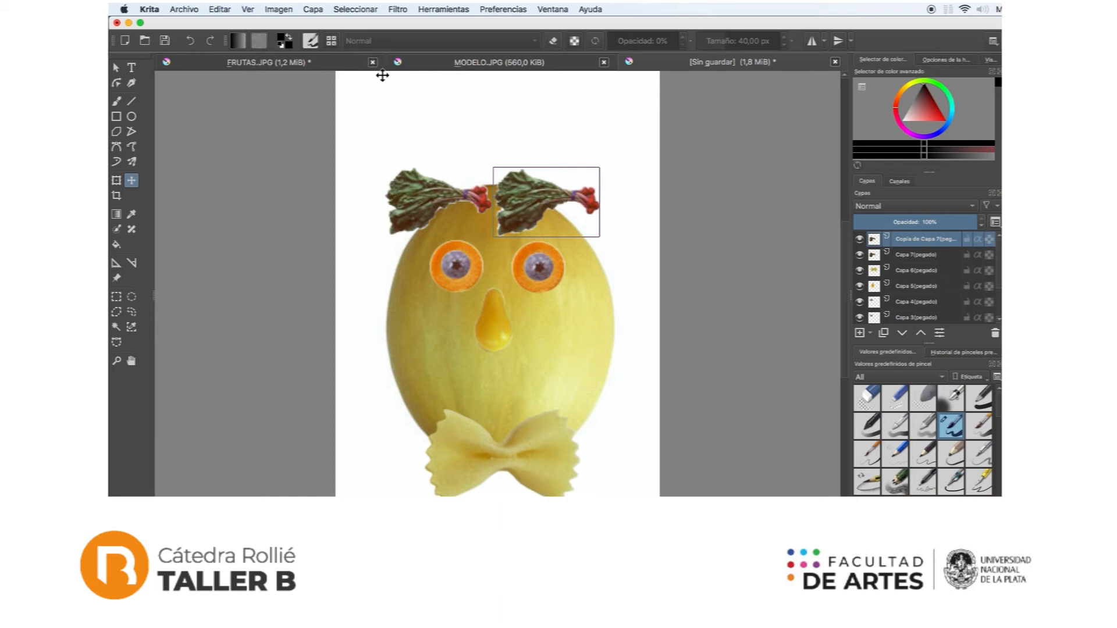
Step: Mirror the duplicated radish bunch layer horizontally and place it on the melon's upper right, opposite the original
{"action": "left_click", "coordinate": [317, 8]}
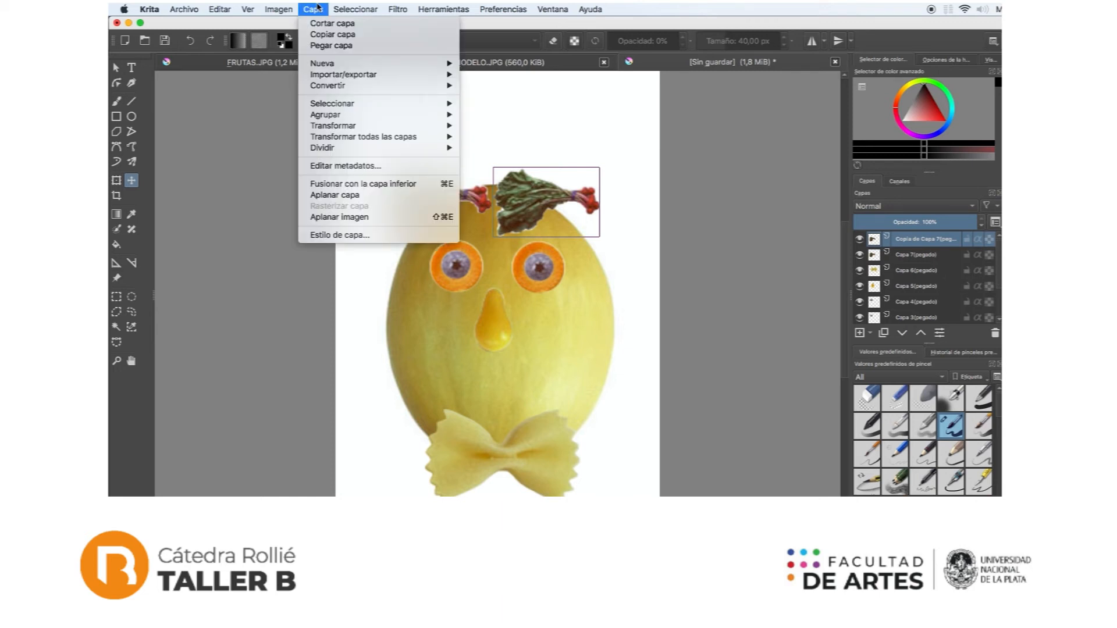
{"action": "mouse_move", "coordinate": [352, 129]}
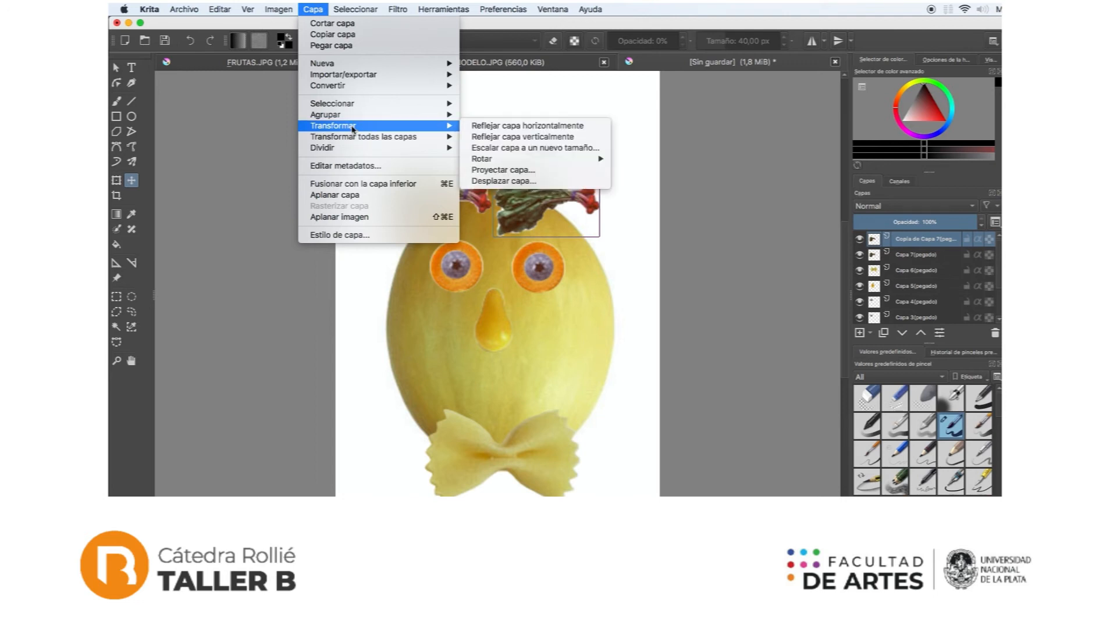
{"action": "left_click", "coordinate": [501, 127]}
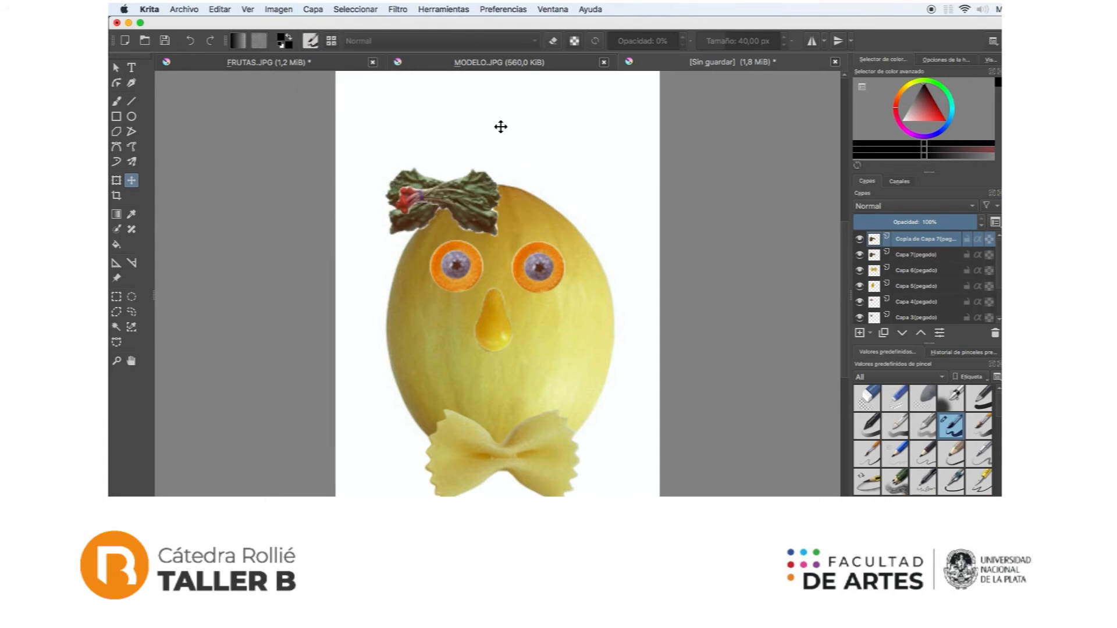
{"action": "left_click_drag", "start_coordinate": [470, 193], "coordinate": [564, 193]}
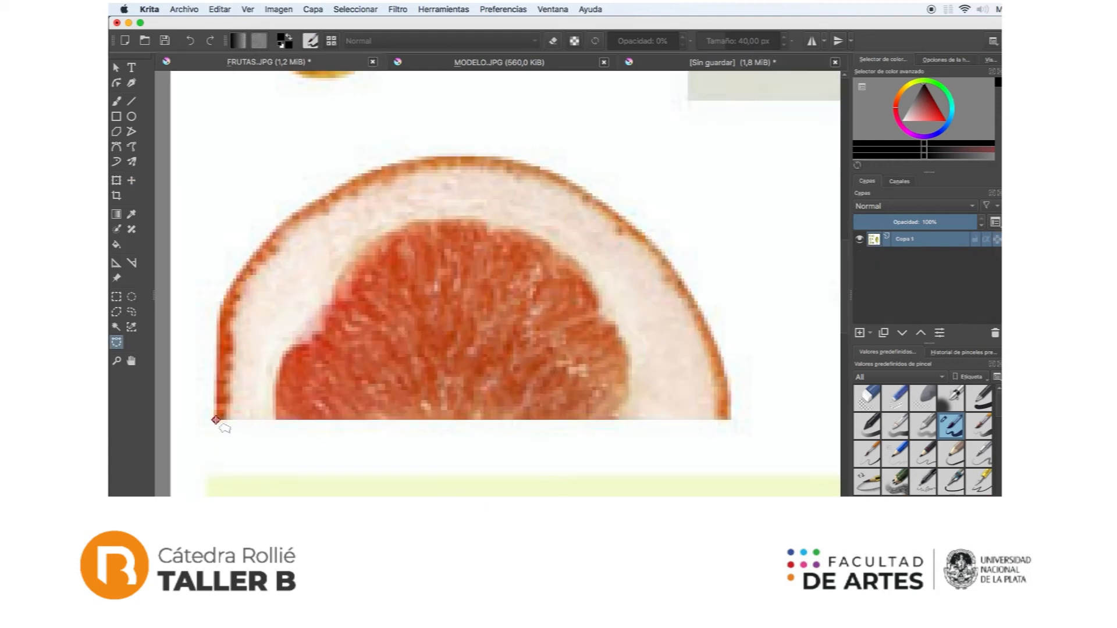
Step: Trace a selection around the grapefruit half in FRUTAS.JPG and copy it
{"action": "left_click", "coordinate": [216, 420]}
{"action": "left_click", "coordinate": [731, 419]}
{"action": "scroll", "coordinate": [730, 416], "scroll_direction": "left", "scroll_amount": 1}
{"action": "left_click_drag", "start_coordinate": [703, 305], "coordinate": [681, 274]}
{"action": "scroll", "coordinate": [655, 244], "scroll_direction": "up", "scroll_amount": 1}
{"action": "left_click_drag", "start_coordinate": [643, 228], "coordinate": [543, 168]}
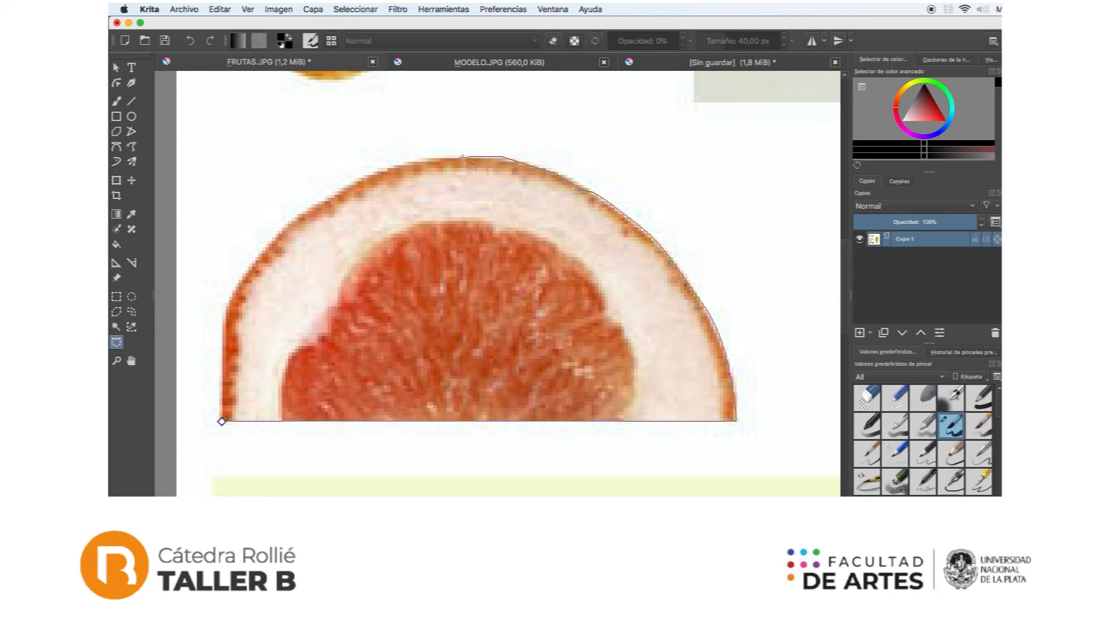
{"action": "left_click_drag", "start_coordinate": [421, 158], "coordinate": [401, 164]}
{"action": "left_click_drag", "start_coordinate": [299, 217], "coordinate": [254, 259]}
{"action": "left_click", "coordinate": [222, 421]}
{"action": "left_click", "coordinate": [132, 180]}
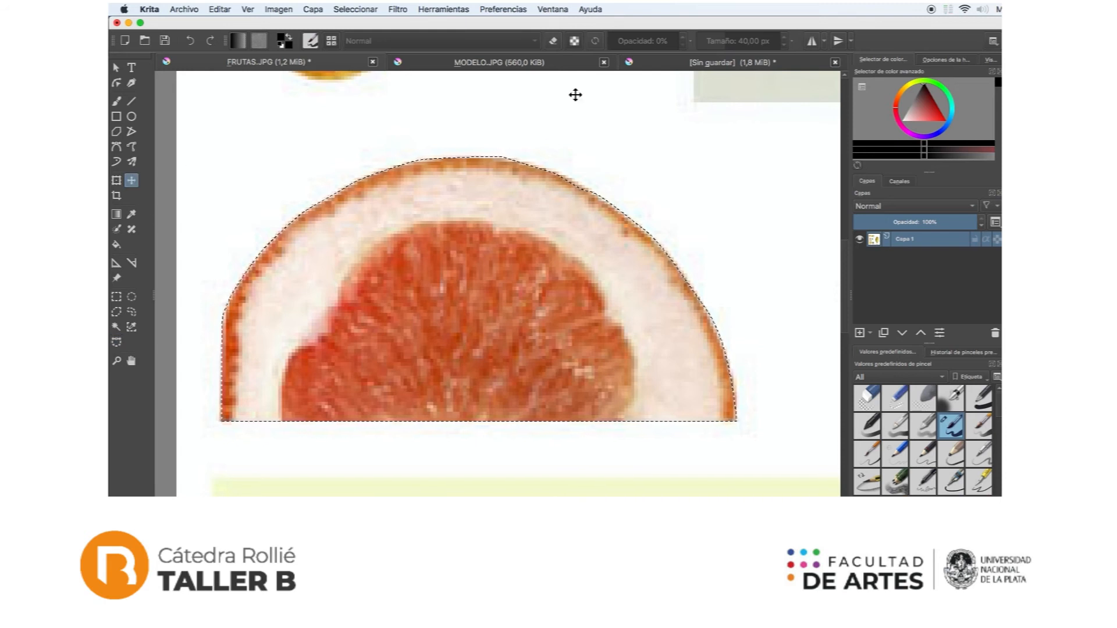
Step: Paste the grapefruit half into the unsaved face document and move it over the melon's upper half
{"action": "left_click", "coordinate": [719, 63]}
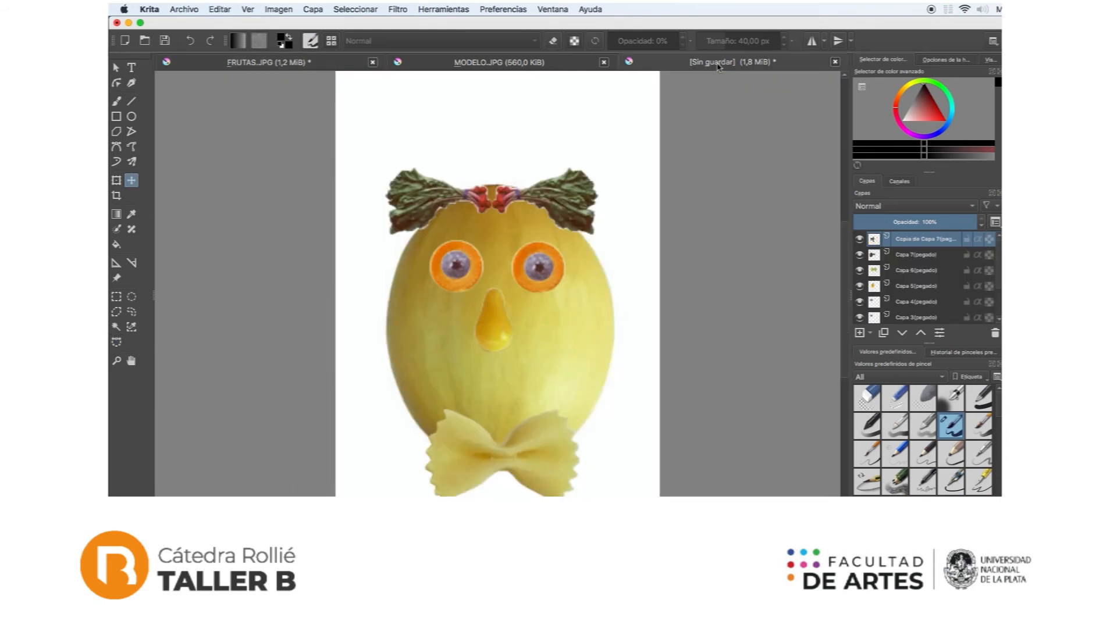
{"action": "key", "text": "super+v"}
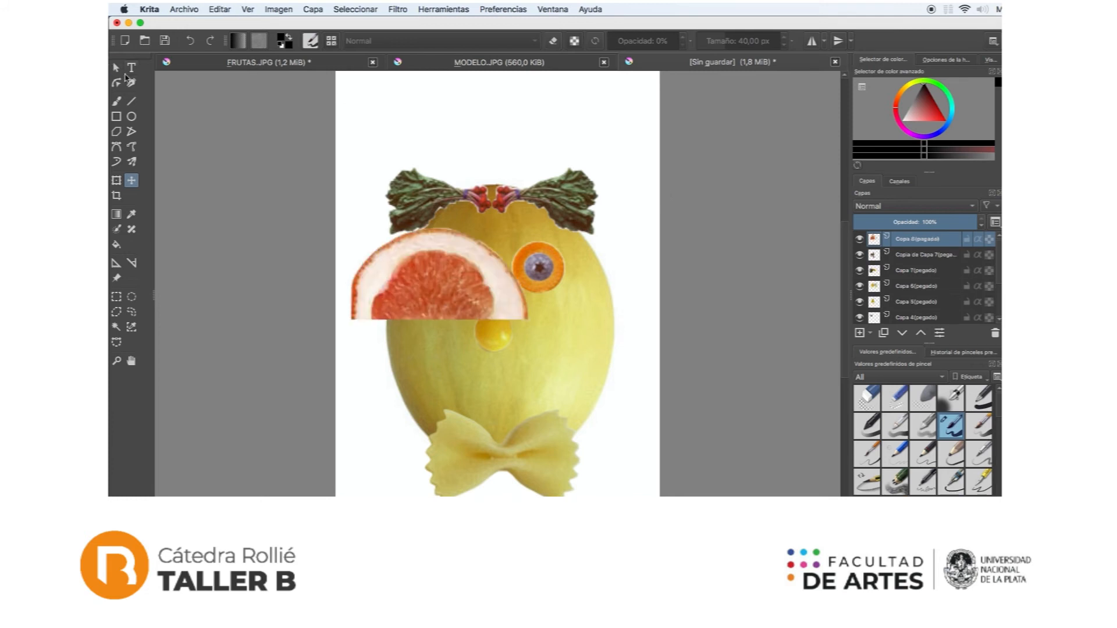
{"action": "left_click", "coordinate": [117, 68]}
{"action": "left_click", "coordinate": [468, 253]}
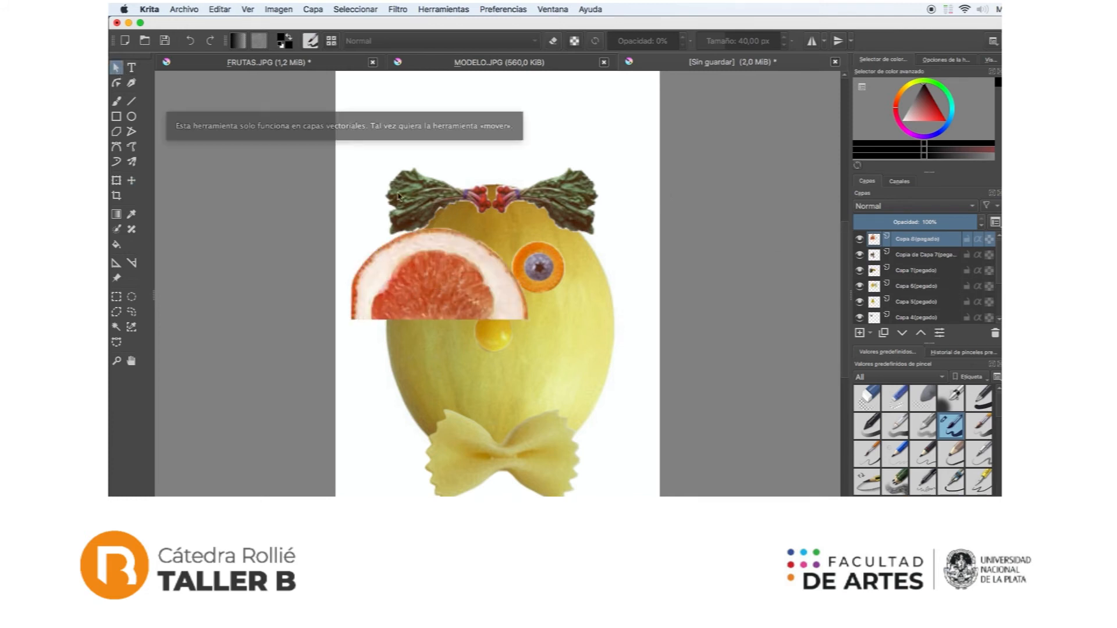
{"action": "left_click", "coordinate": [132, 181]}
{"action": "left_click_drag", "start_coordinate": [442, 291], "coordinate": [483, 278]}
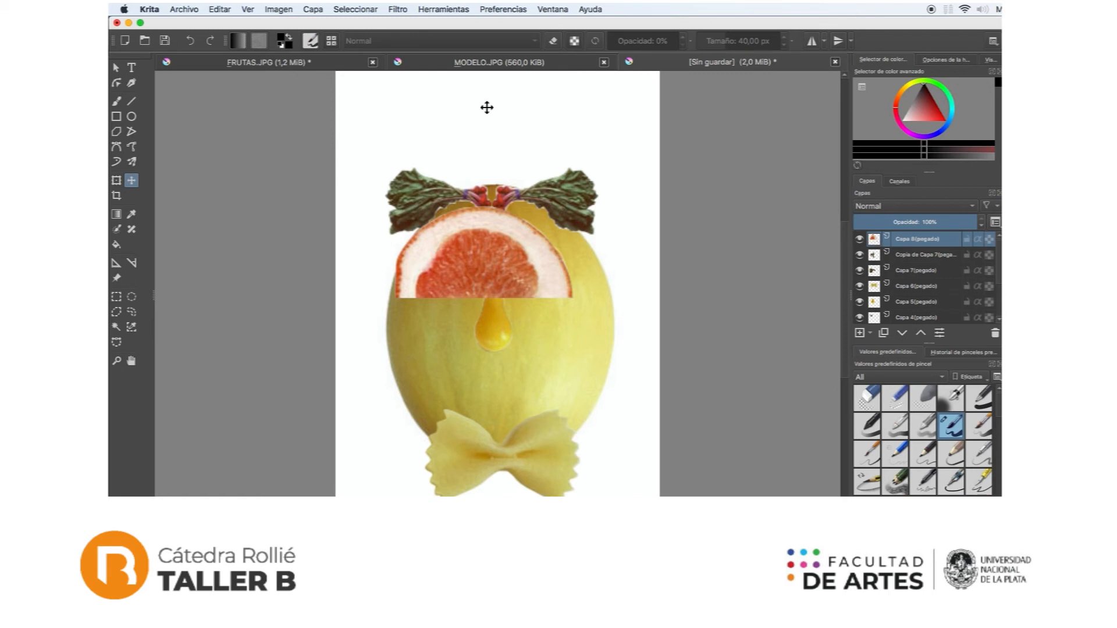
Step: Rotate the grapefruit layer 90° to the left and move it to the melon's left side
{"action": "left_click", "coordinate": [313, 9]}
{"action": "mouse_move", "coordinate": [357, 124]}
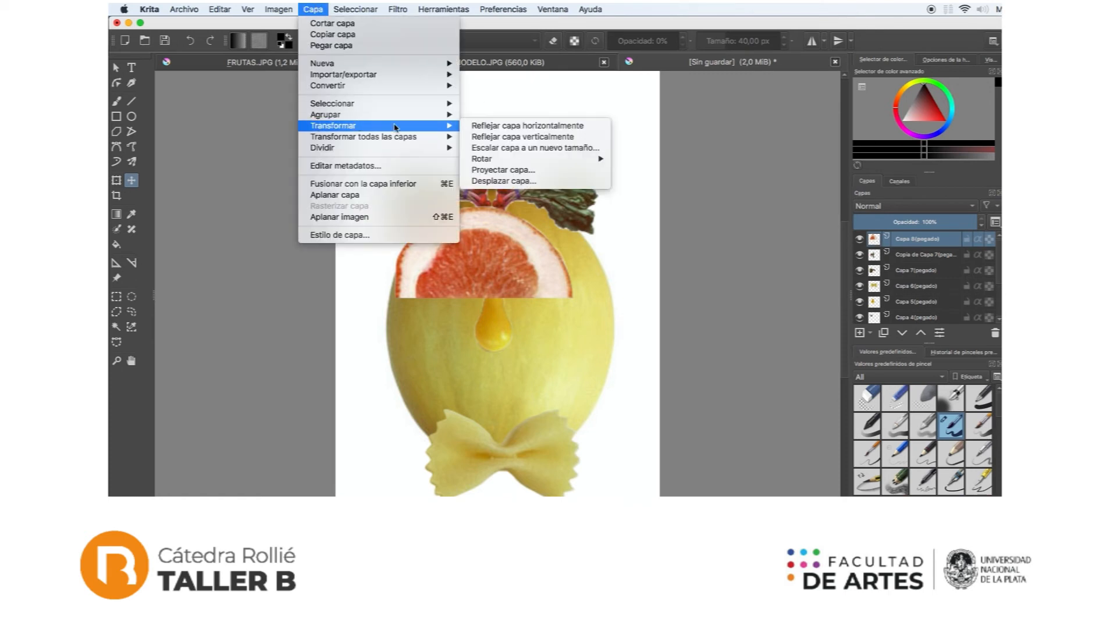
{"action": "mouse_move", "coordinate": [488, 161]}
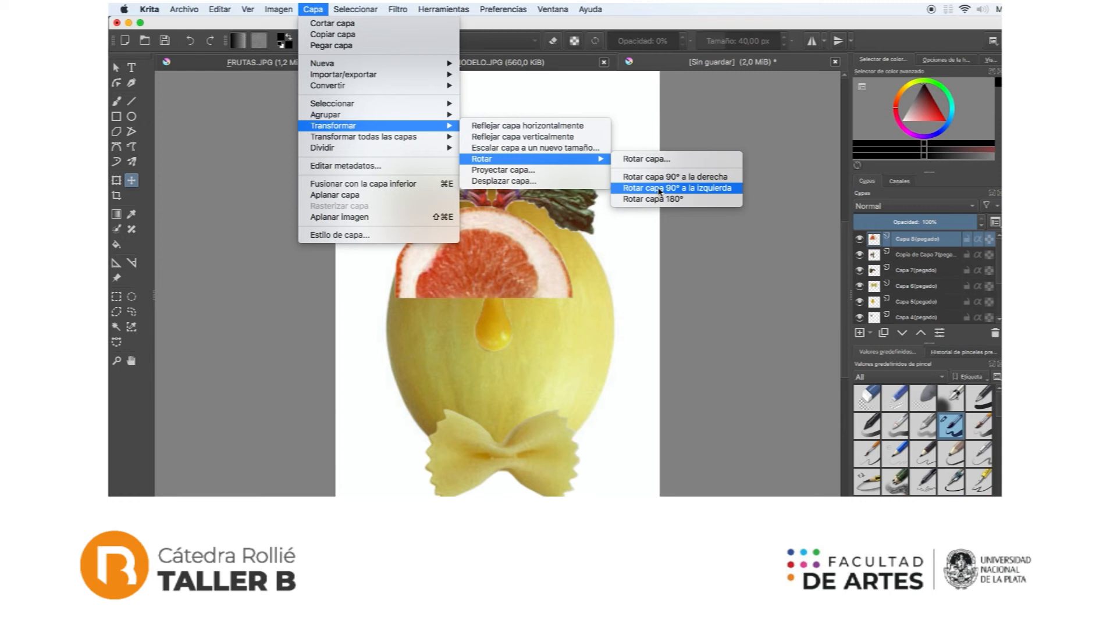
{"action": "left_click", "coordinate": [660, 189]}
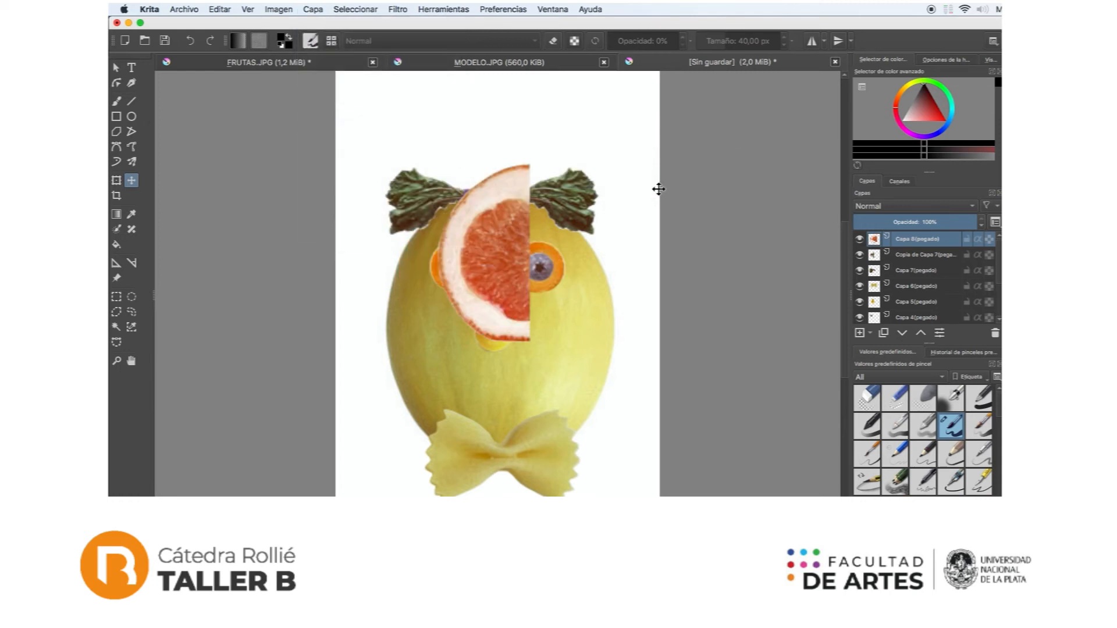
{"action": "left_click_drag", "start_coordinate": [497, 219], "coordinate": [391, 280]}
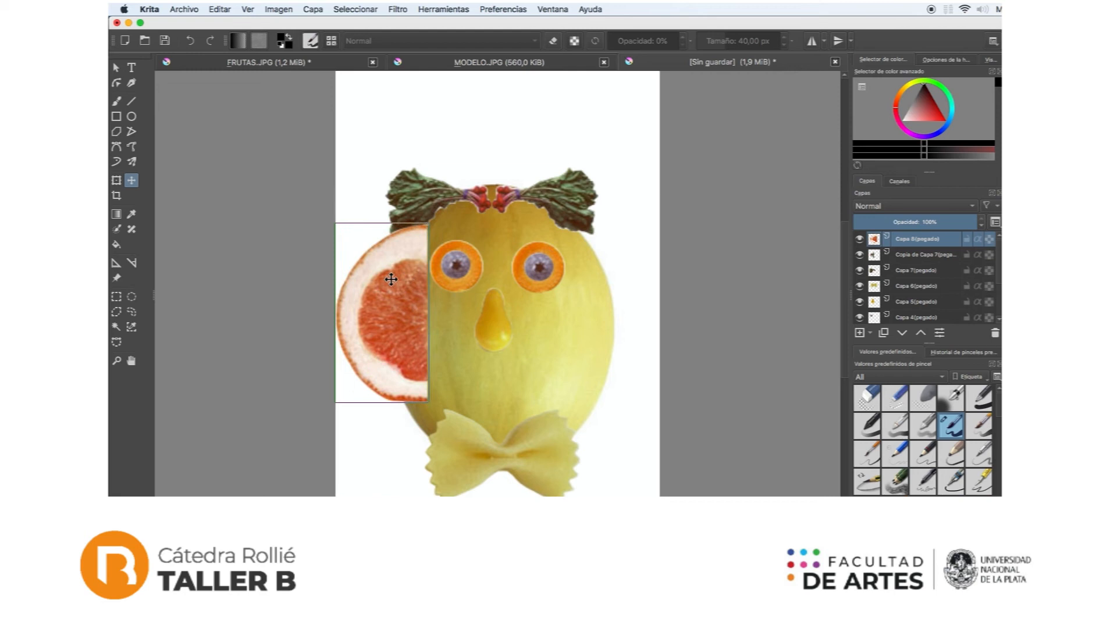
Step: Scale the grapefruit half down to ear size and place it against the melon's left edge
{"action": "key", "text": "ctrl+t"}
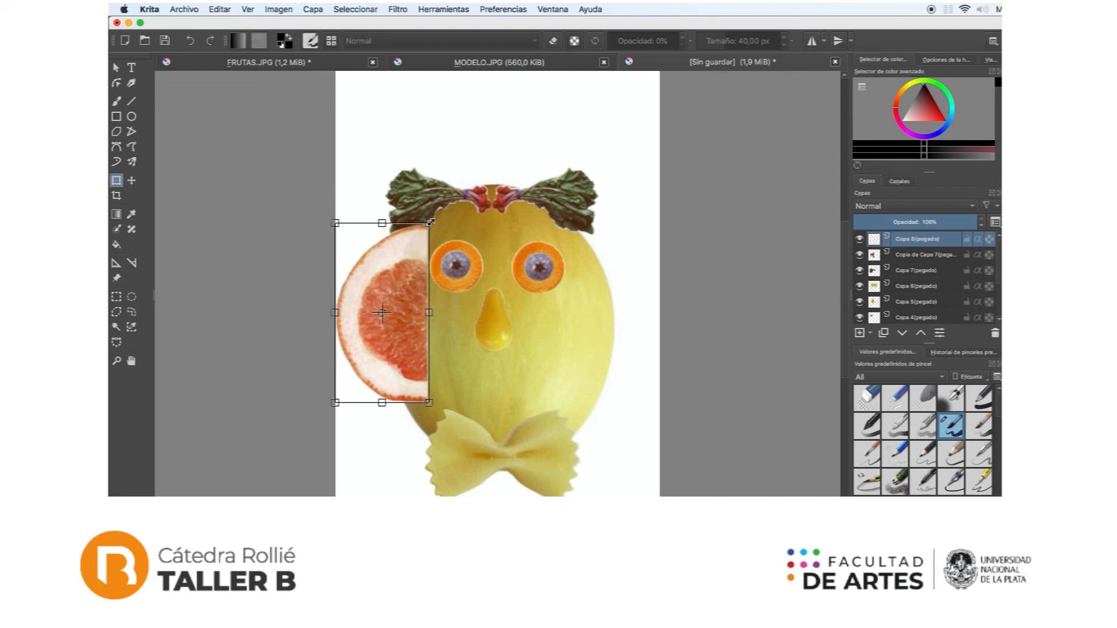
{"action": "left_click_drag", "start_coordinate": [430, 223], "coordinate": [407, 300]}
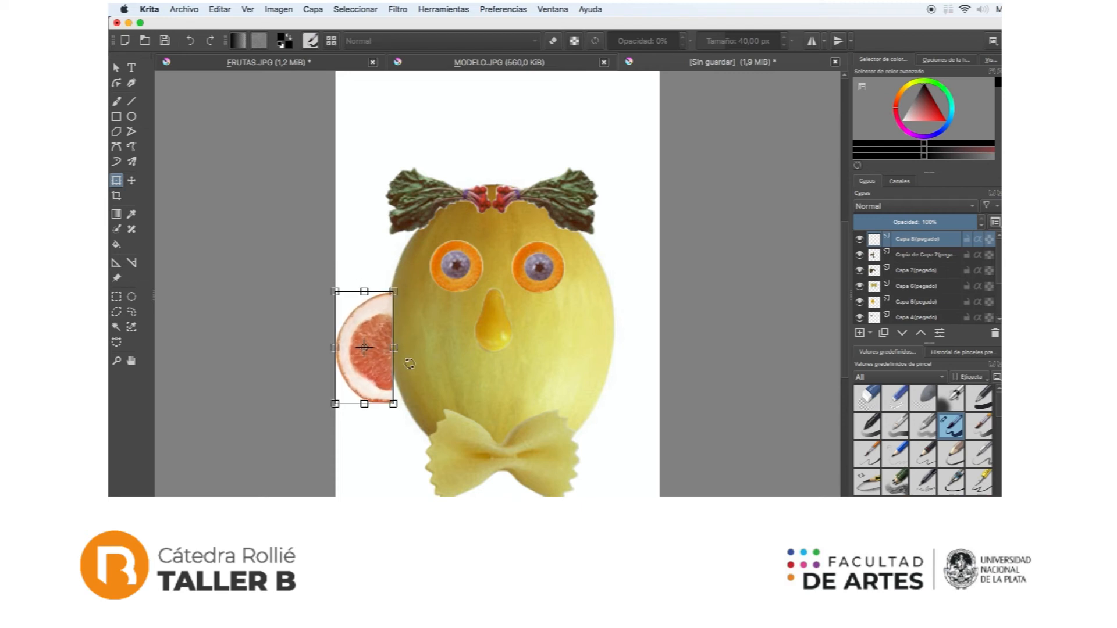
{"action": "left_click_drag", "start_coordinate": [371, 374], "coordinate": [378, 349]}
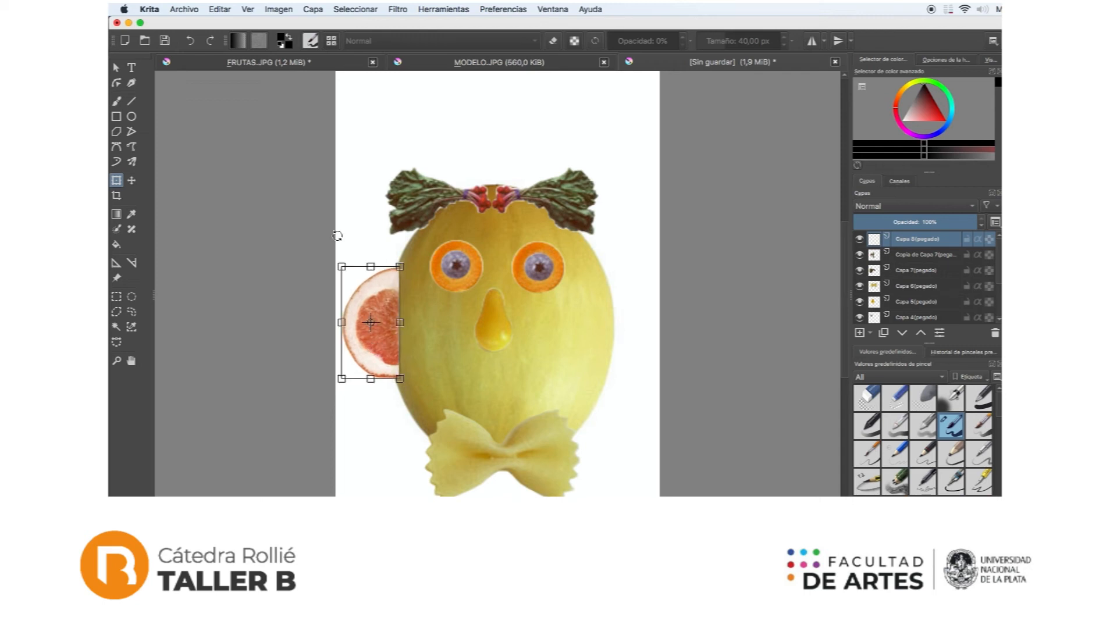
Step: Duplicate the grapefruit ear layer, mirror the copy horizontally and place it against the melon's right edge, level with the first ear
{"action": "left_click", "coordinate": [116, 68]}
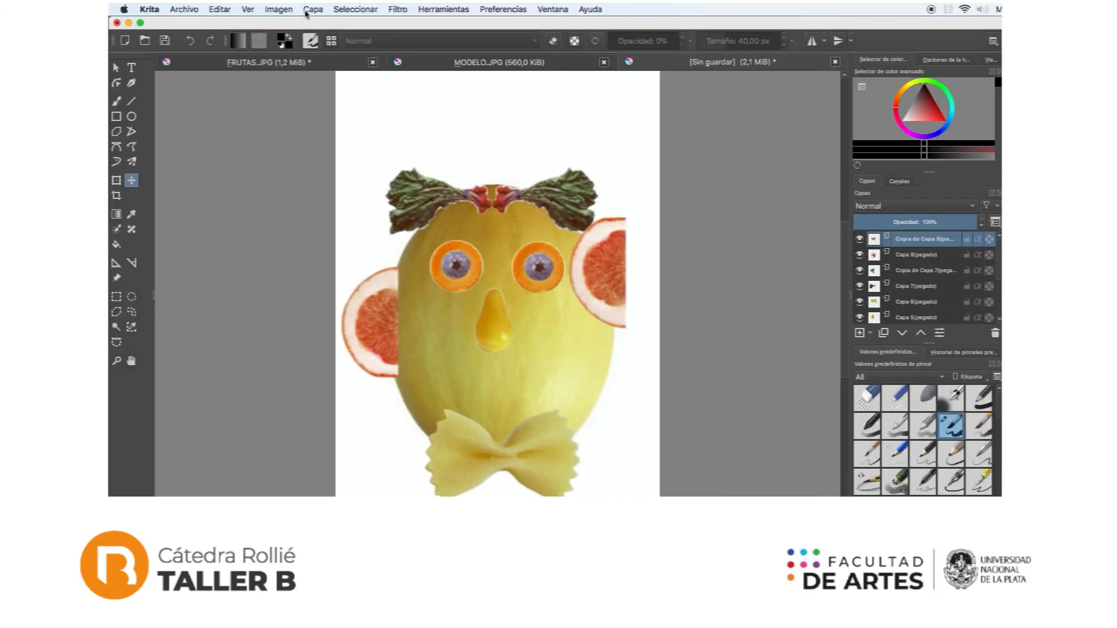
{"action": "left_click", "coordinate": [311, 9]}
{"action": "mouse_move", "coordinate": [338, 86]}
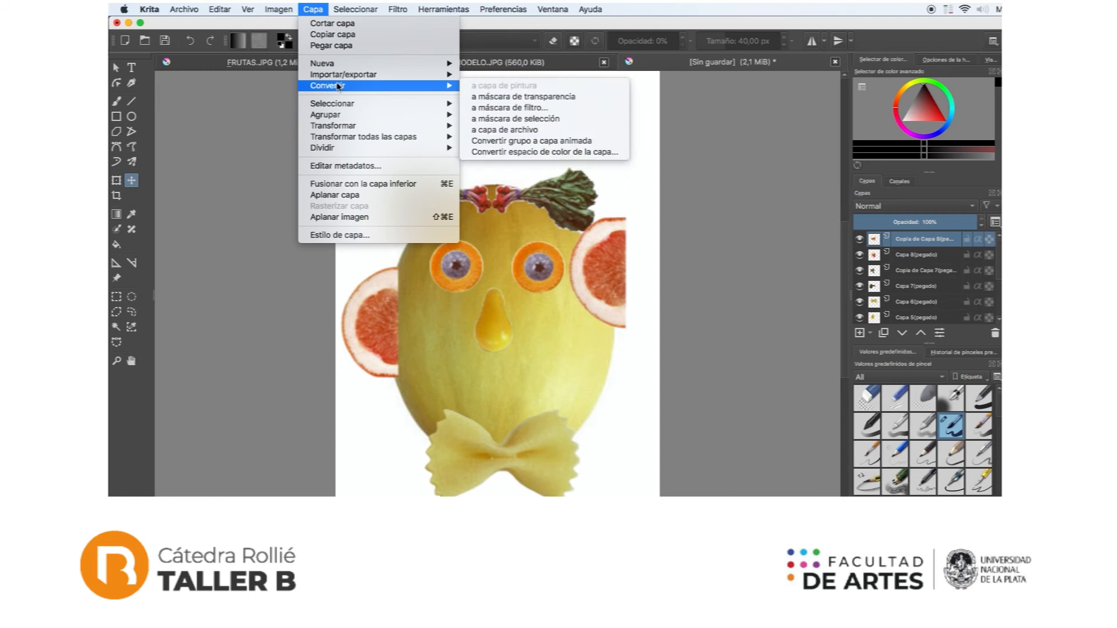
{"action": "mouse_move", "coordinate": [343, 127]}
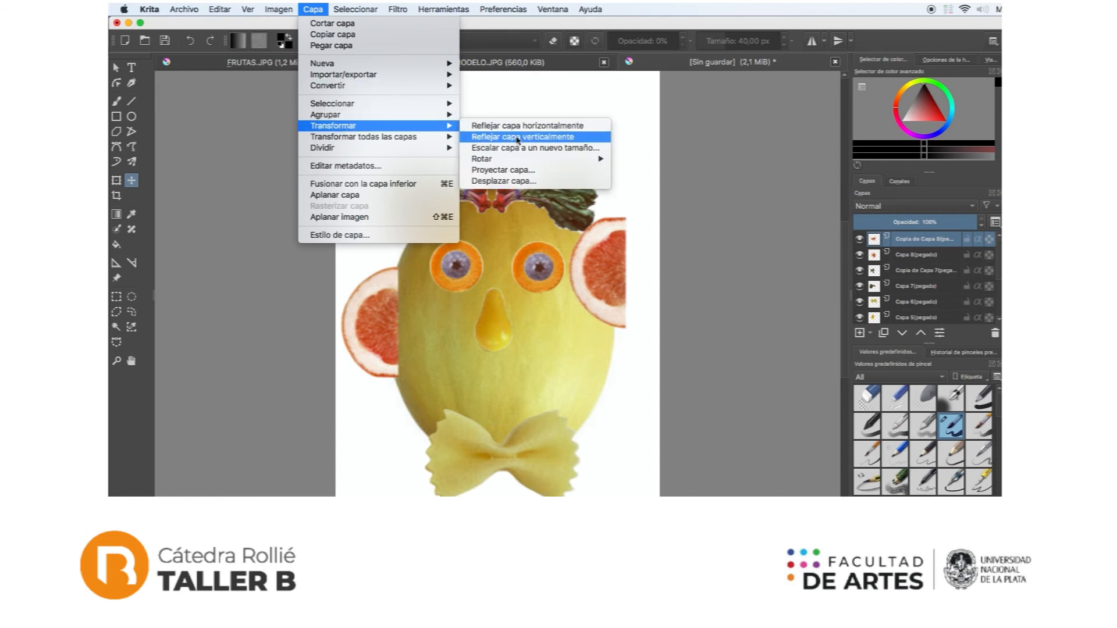
{"action": "left_click", "coordinate": [557, 126]}
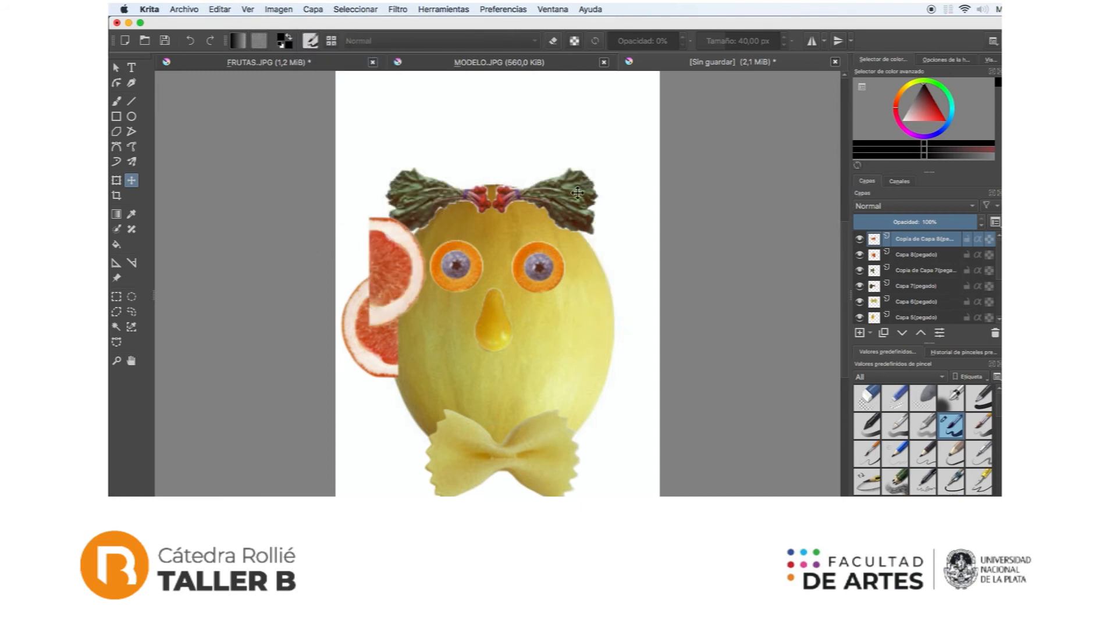
{"action": "left_click_drag", "start_coordinate": [406, 269], "coordinate": [645, 320]}
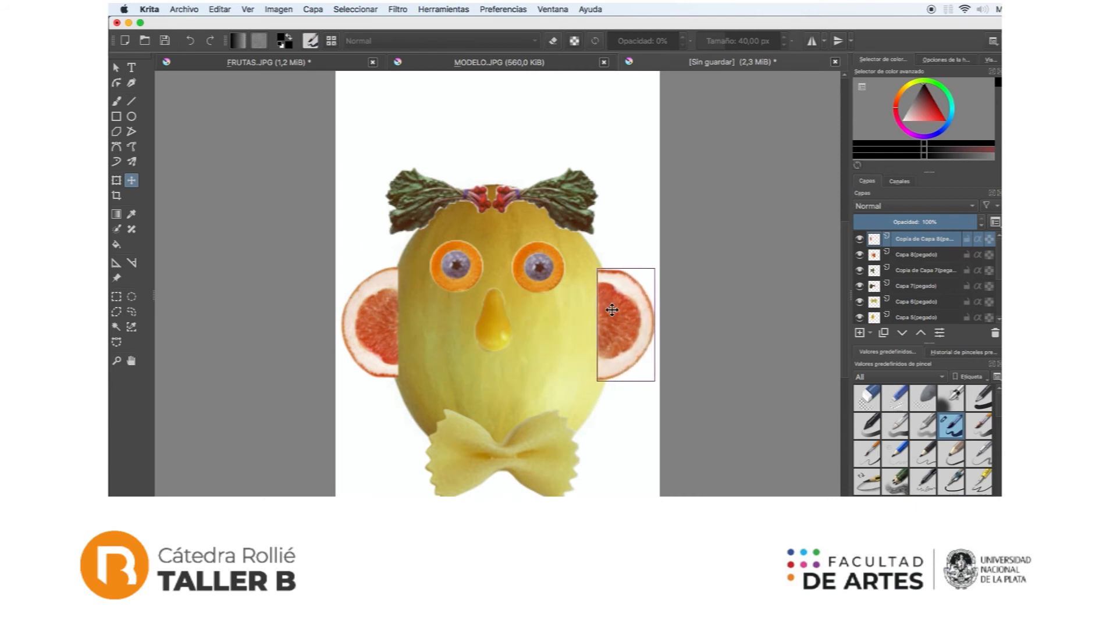
{"action": "left_click_drag", "start_coordinate": [609, 324], "coordinate": [613, 325]}
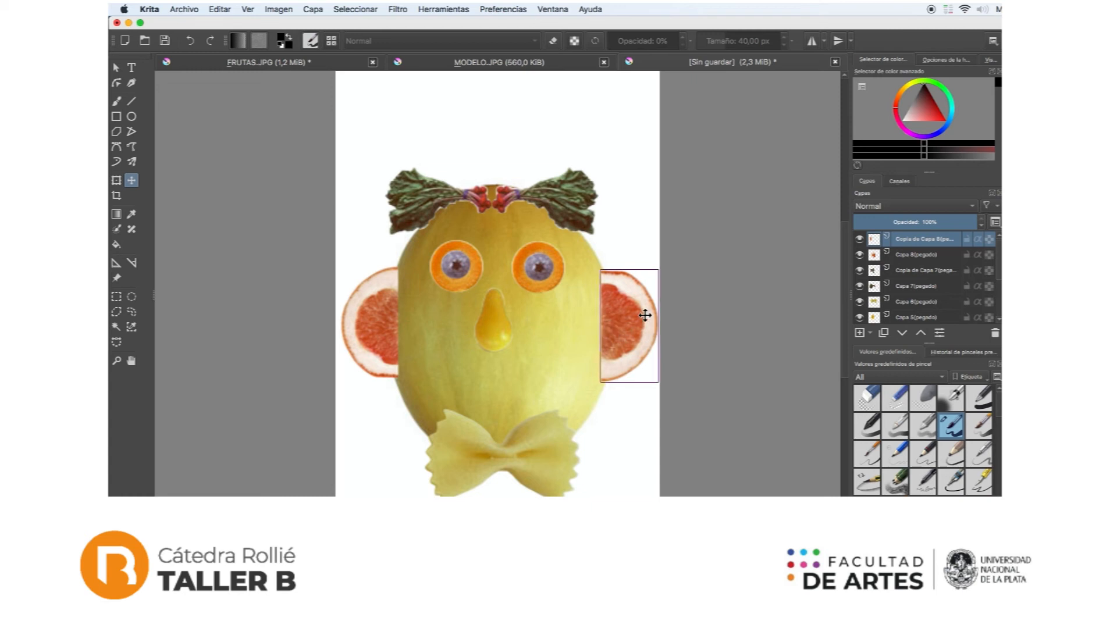
Step: Move both grapefruit ear layers below the Background layer in the layer stack
{"action": "left_click", "coordinate": [907, 256]}
{"action": "scroll", "coordinate": [917, 296], "scroll_direction": "down", "scroll_amount": 1}
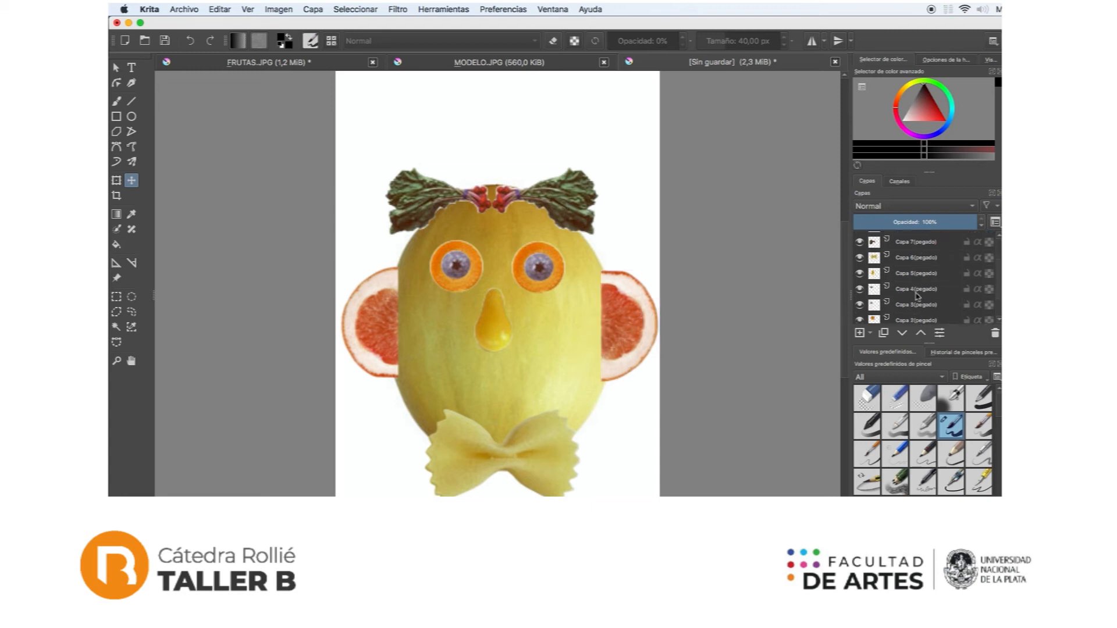
{"action": "left_click_drag", "start_coordinate": [904, 254], "coordinate": [905, 326]}
{"action": "left_click", "coordinate": [909, 286]}
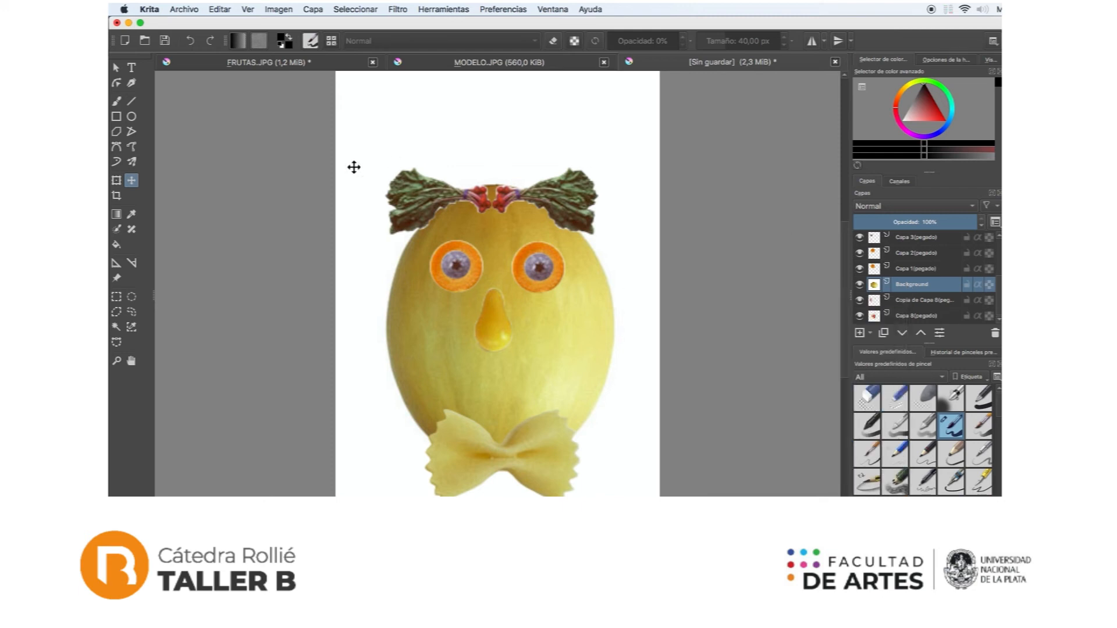
Step: Hide the eye, nose, bow tie and radish hair layers so that only the melon shows
{"action": "left_click", "coordinate": [116, 327]}
{"action": "left_click", "coordinate": [860, 268]}
{"action": "left_click", "coordinate": [859, 253]}
{"action": "left_click", "coordinate": [860, 238]}
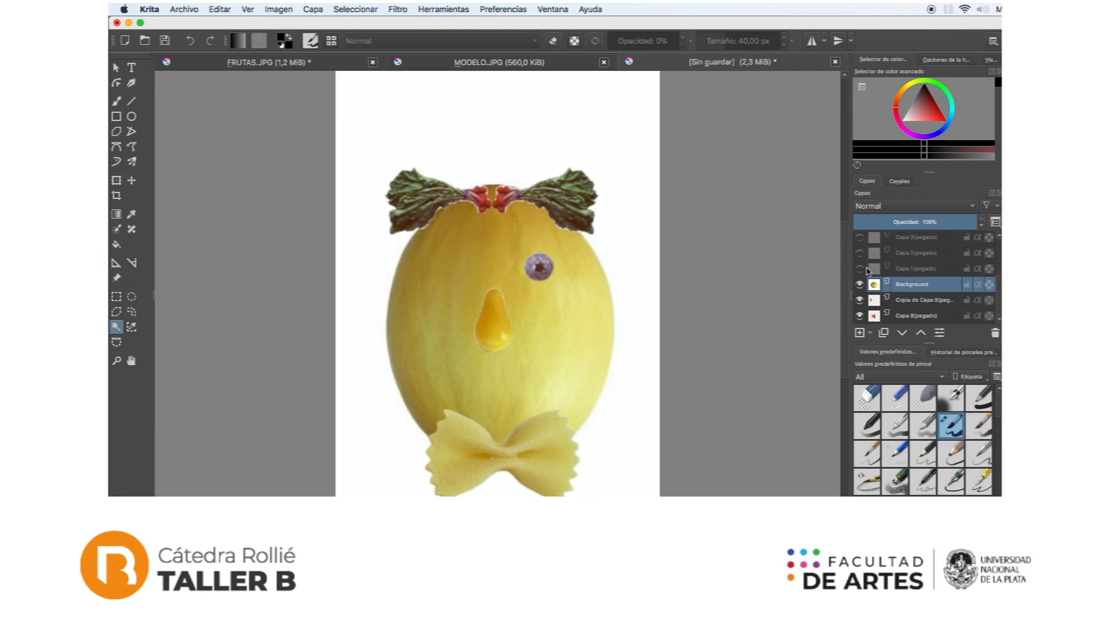
{"action": "scroll", "coordinate": [860, 273], "scroll_direction": "up", "scroll_amount": 3}
{"action": "left_click", "coordinate": [859, 302]}
{"action": "left_click", "coordinate": [860, 286]}
{"action": "left_click", "coordinate": [860, 270]}
{"action": "left_click", "coordinate": [860, 255]}
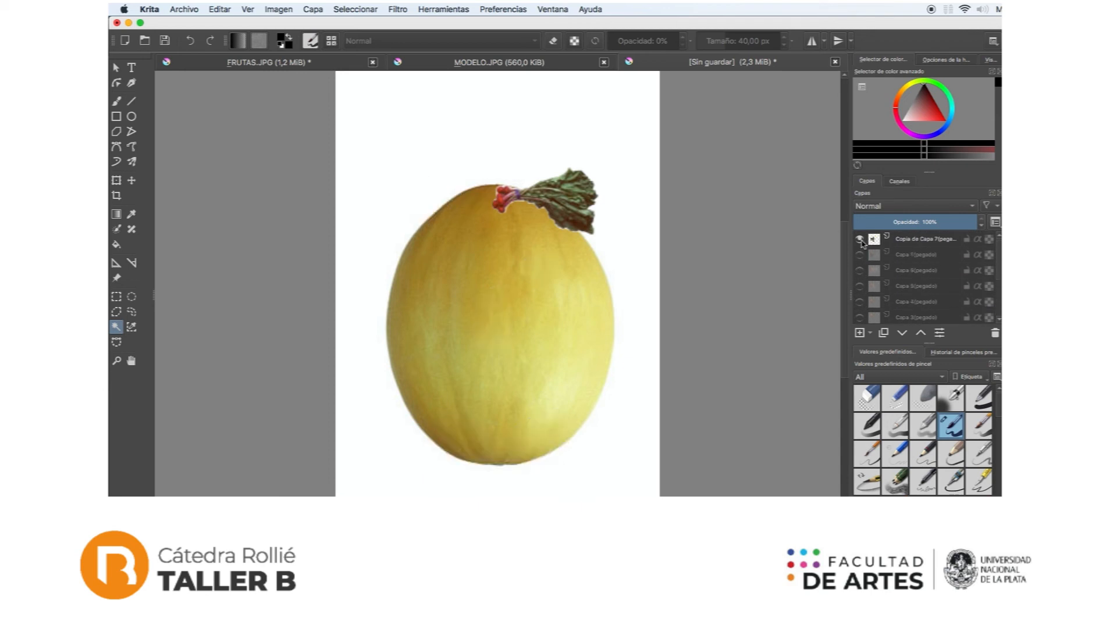
{"action": "left_click", "coordinate": [860, 238]}
Step: On the Background layer, make a contiguous selection of the white area around the melon
{"action": "scroll", "coordinate": [878, 282], "scroll_direction": "down", "scroll_amount": 1}
{"action": "scroll", "coordinate": [878, 282], "scroll_direction": "down", "scroll_amount": 3}
{"action": "left_click", "coordinate": [911, 285]}
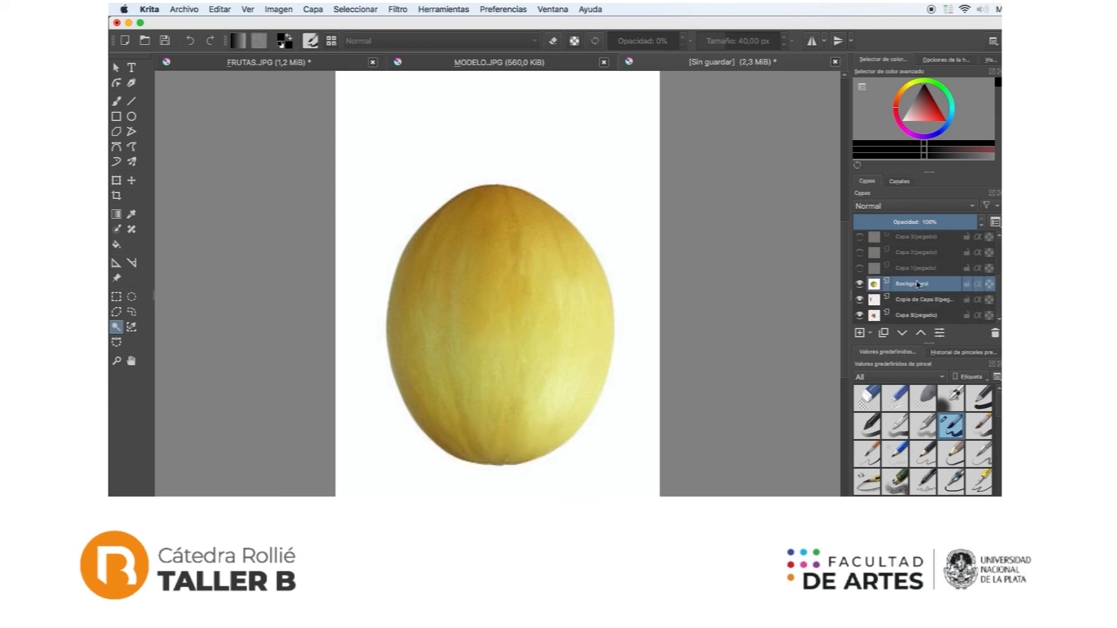
{"action": "mouse_move", "coordinate": [912, 289]}
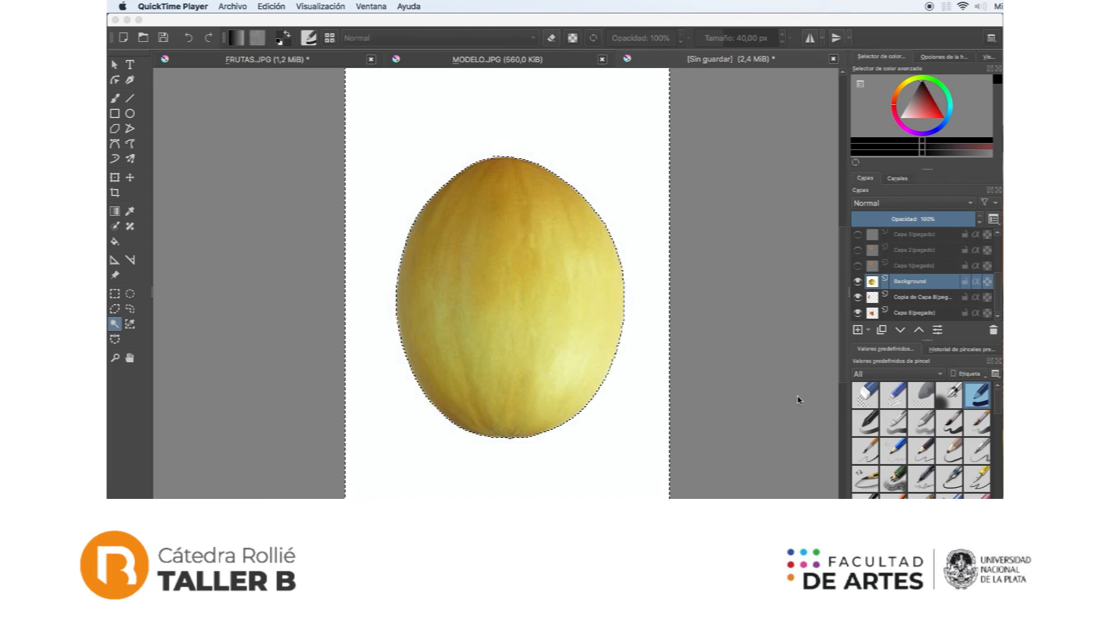
Step: Choose the eraser brush preset and delete the selected white area around the melon from the Background layer
{"action": "left_click", "coordinate": [940, 401]}
{"action": "left_click", "coordinate": [924, 401]}
{"action": "left_click", "coordinate": [900, 402]}
{"action": "left_click", "coordinate": [872, 402]}
{"action": "left_click", "coordinate": [870, 432]}
{"action": "left_click", "coordinate": [893, 428]}
{"action": "left_click", "coordinate": [922, 428]}
{"action": "left_click", "coordinate": [950, 428]}
{"action": "left_click", "coordinate": [975, 429]}
{"action": "left_click", "coordinate": [975, 401]}
{"action": "left_click", "coordinate": [950, 401]}
{"action": "left_click", "coordinate": [922, 401]}
{"action": "left_click", "coordinate": [894, 402]}
{"action": "left_click", "coordinate": [867, 402]}
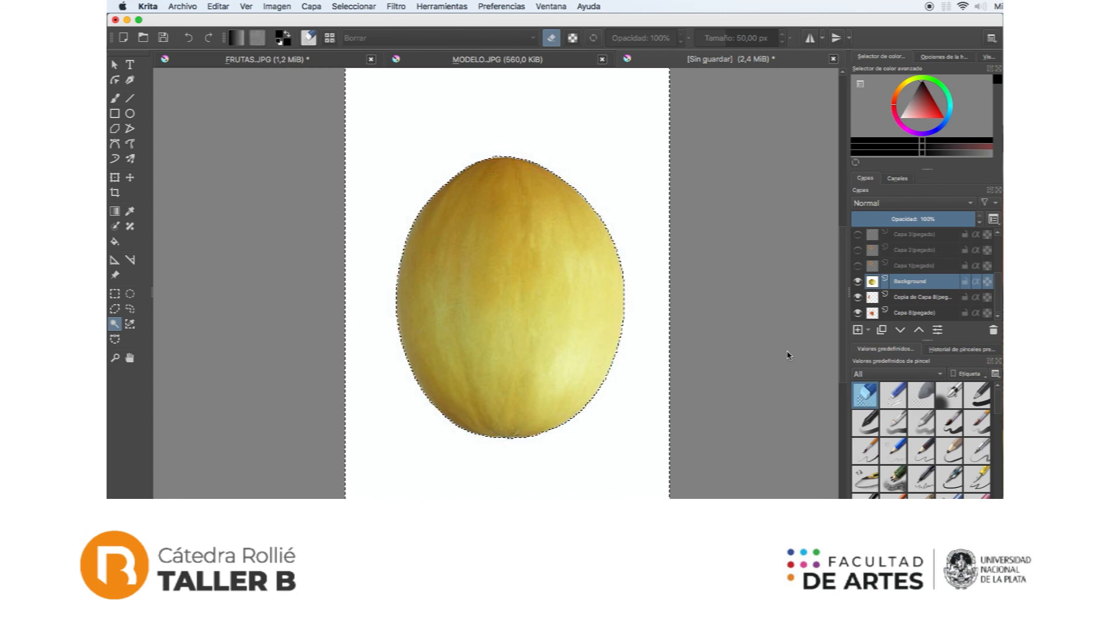
{"action": "key", "text": "Delete"}
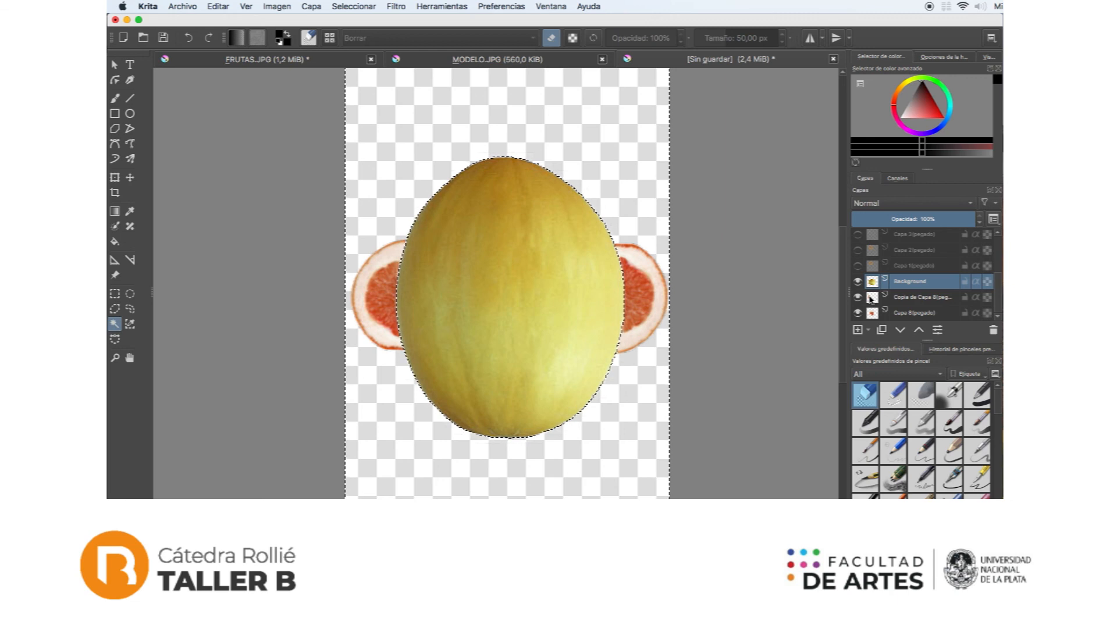
Step: Make the hidden eye, nose, bow tie and radish hair layers visible again
{"action": "left_click", "coordinate": [870, 298]}
{"action": "left_click", "coordinate": [857, 265]}
{"action": "left_click", "coordinate": [858, 250]}
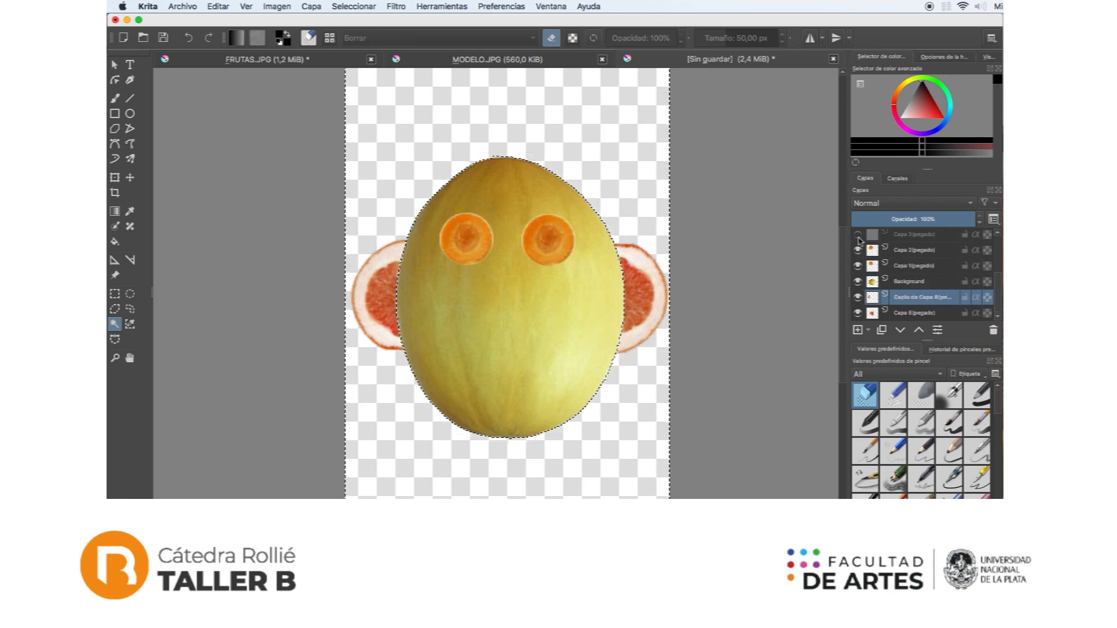
{"action": "left_click", "coordinate": [857, 234]}
{"action": "scroll", "coordinate": [859, 245], "scroll_direction": "up", "scroll_amount": 3}
{"action": "left_click", "coordinate": [857, 299]}
{"action": "left_click", "coordinate": [857, 282]}
{"action": "left_click", "coordinate": [857, 267]}
{"action": "left_click", "coordinate": [857, 252]}
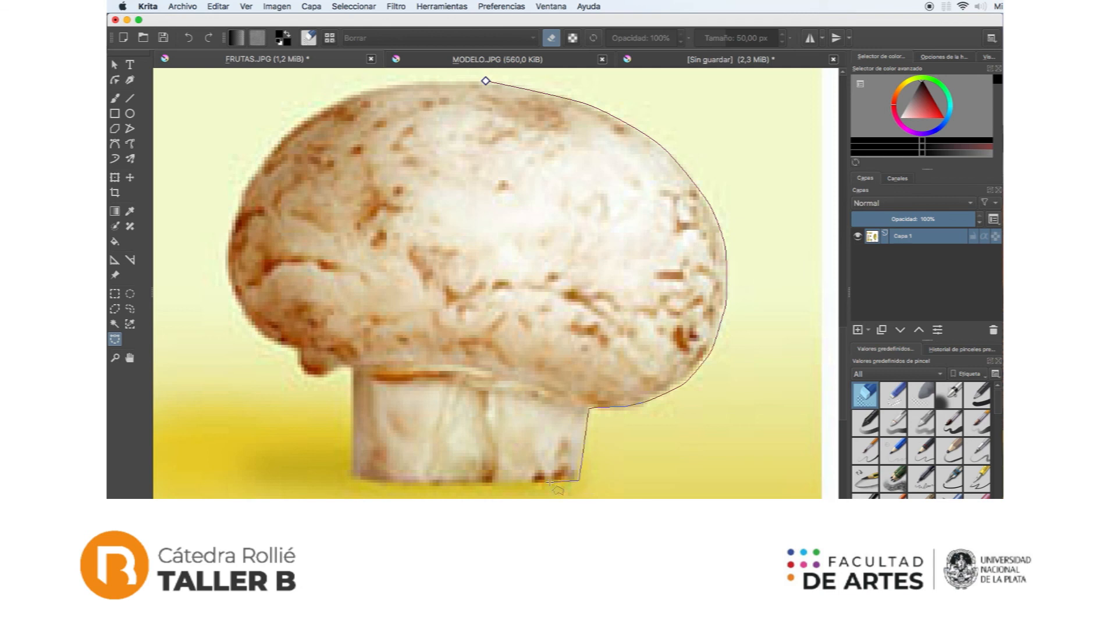
Step: Cut out the mushroom from FRUTAS.JPG and place the pasted piece above the melon as a hat
{"action": "left_click", "coordinate": [487, 484]}
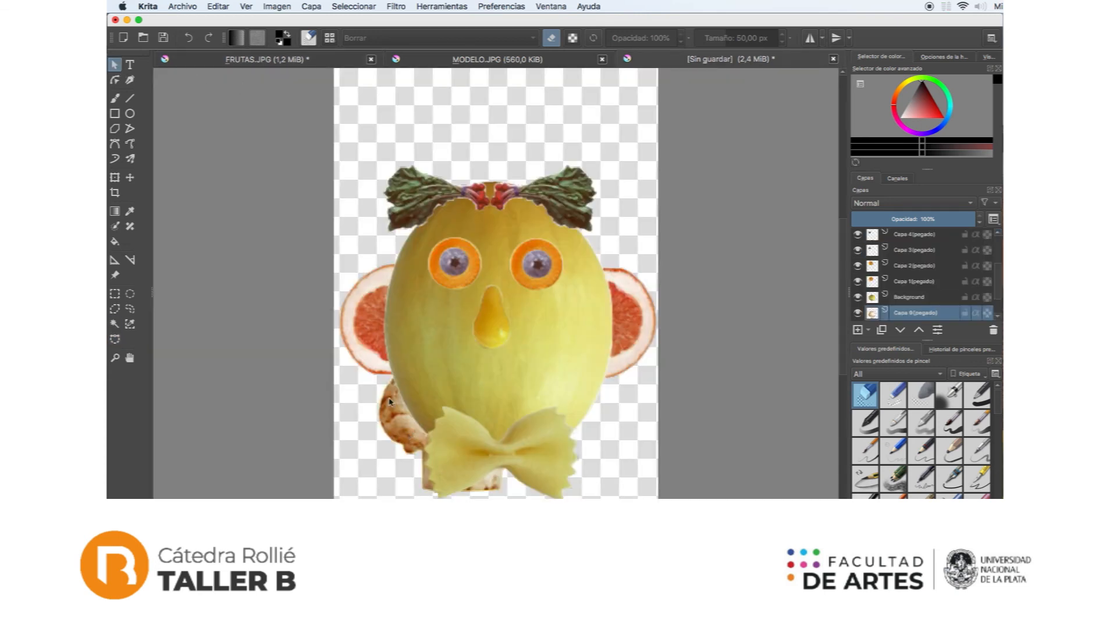
{"action": "left_click", "coordinate": [130, 178]}
{"action": "left_click_drag", "start_coordinate": [398, 433], "coordinate": [452, 122]}
Step: Raise the mushroom layer to the top of the layer stack and center the mushroom on the melon's head over the radish hair
{"action": "scroll", "coordinate": [910, 301], "scroll_direction": "down", "scroll_amount": 2}
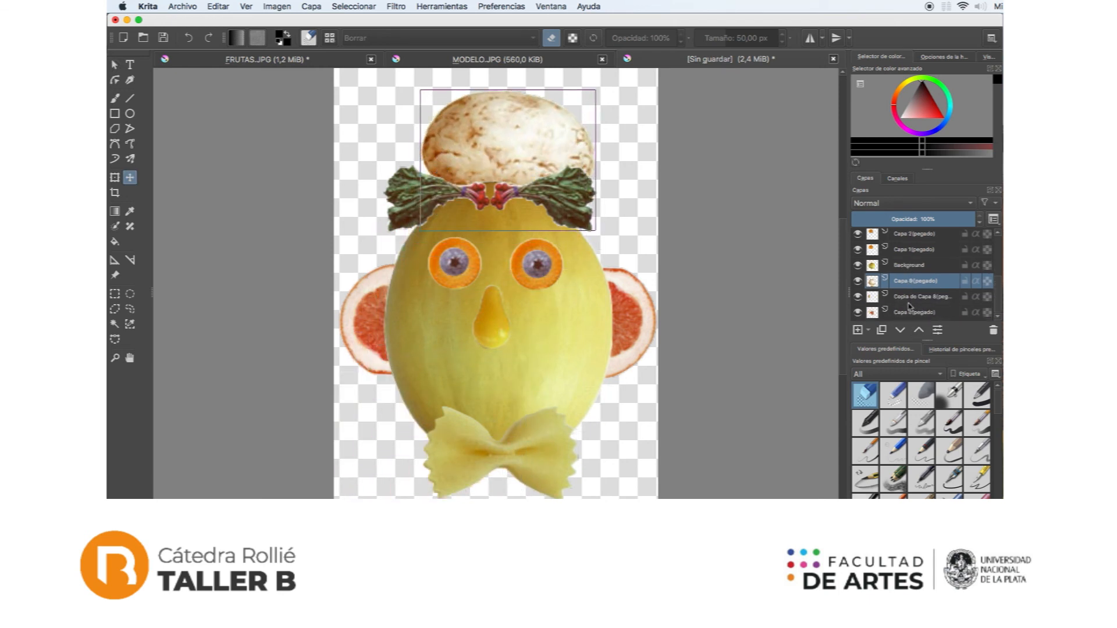
{"action": "left_click", "coordinate": [906, 314]}
{"action": "left_click", "coordinate": [903, 298]}
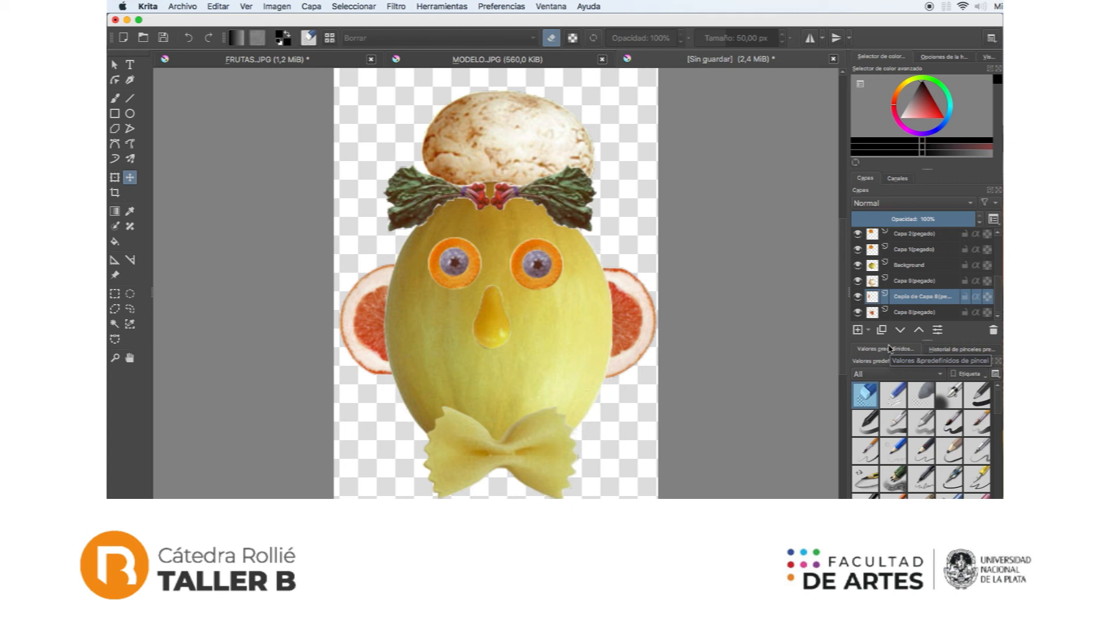
{"action": "left_click", "coordinate": [899, 283]}
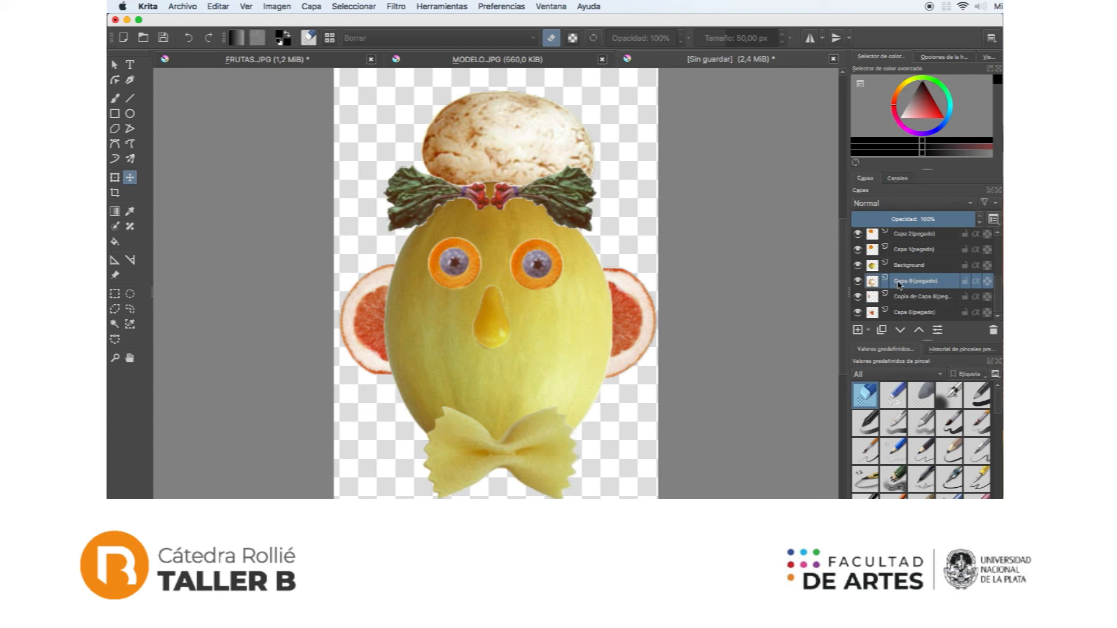
{"action": "left_click_drag", "start_coordinate": [903, 285], "coordinate": [905, 244]}
{"action": "left_click_drag", "start_coordinate": [528, 189], "coordinate": [511, 170]}
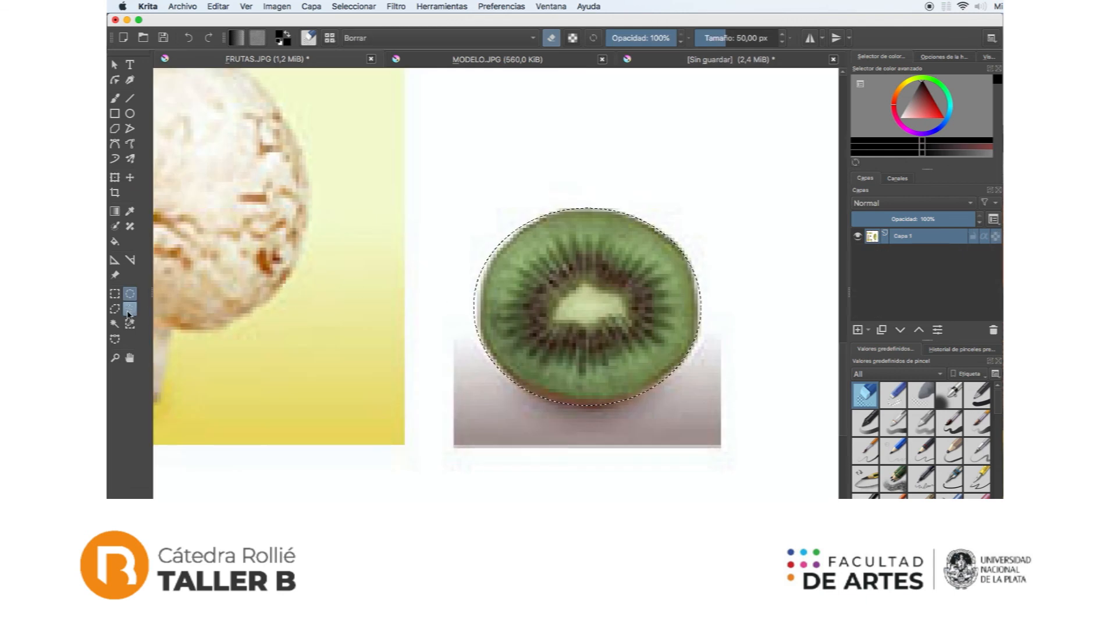
Step: Cut out the kiwi slice from FRUTAS.JPG, place it as the mouth between nose and bow tie, and compare the face with MODELO.JPG
{"action": "left_click", "coordinate": [130, 309]}
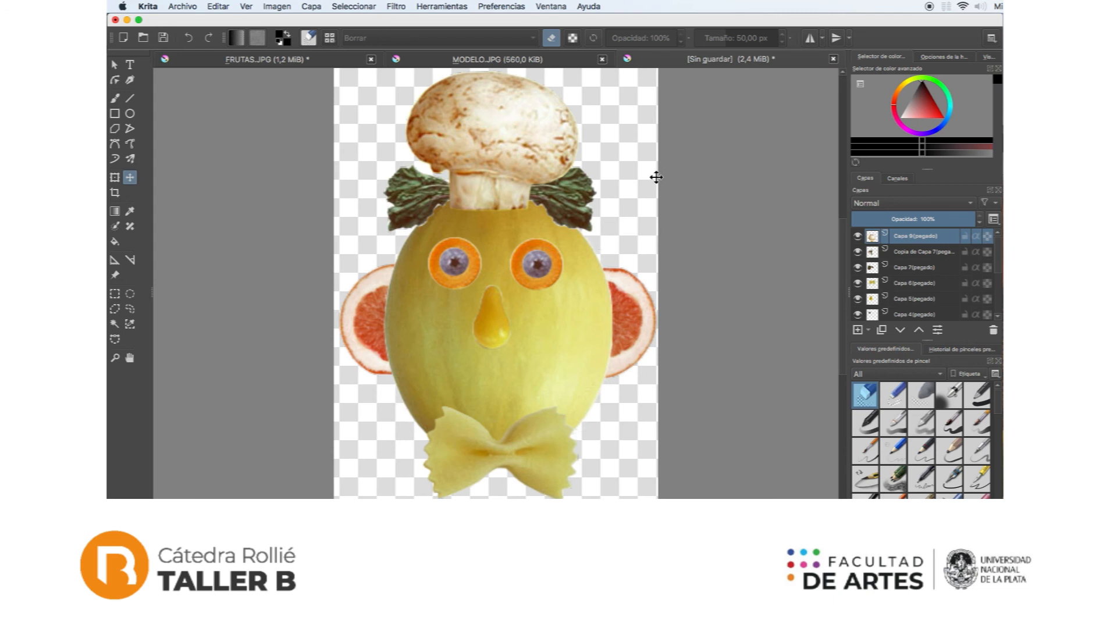
{"action": "key", "text": "super+v"}
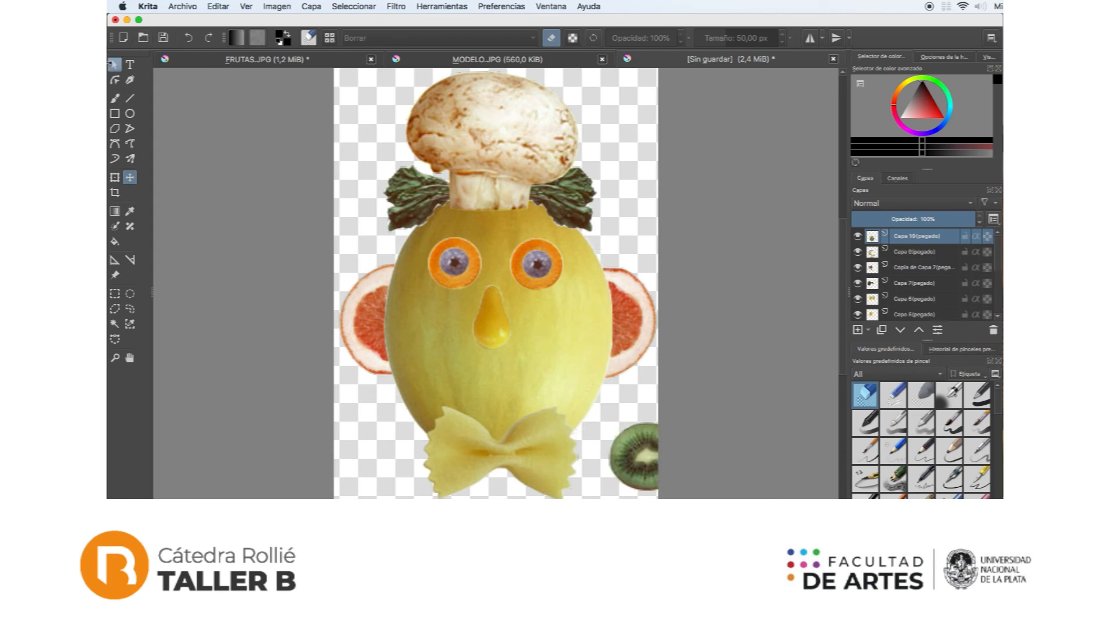
{"action": "left_click", "coordinate": [114, 64]}
{"action": "key", "text": "t"}
{"action": "left_click_drag", "start_coordinate": [624, 471], "coordinate": [494, 405]}
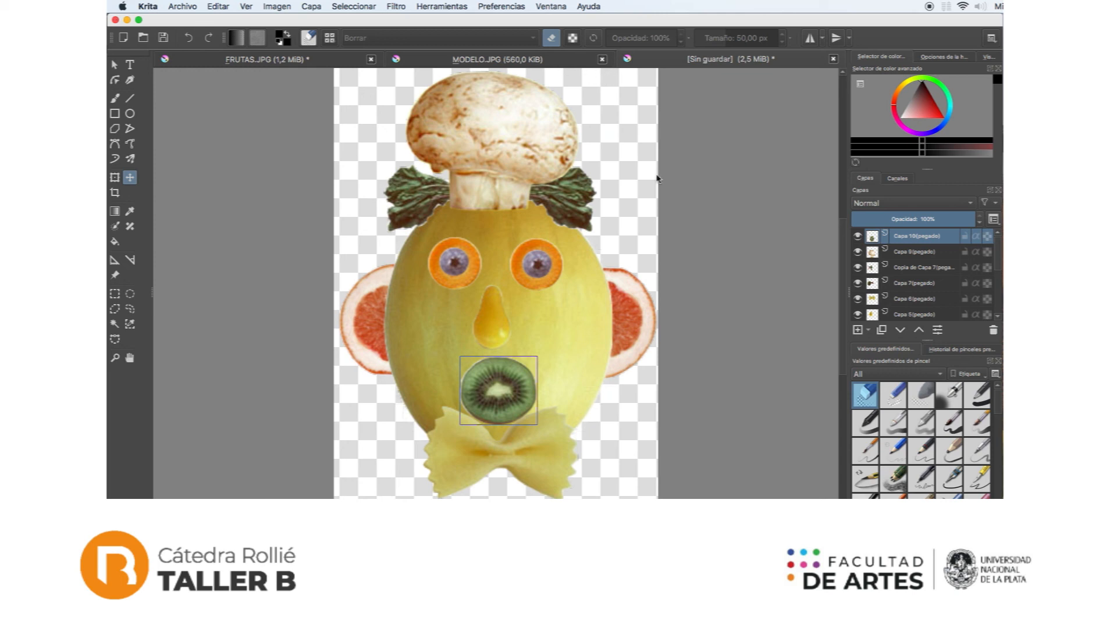
{"action": "left_click", "coordinate": [557, 61]}
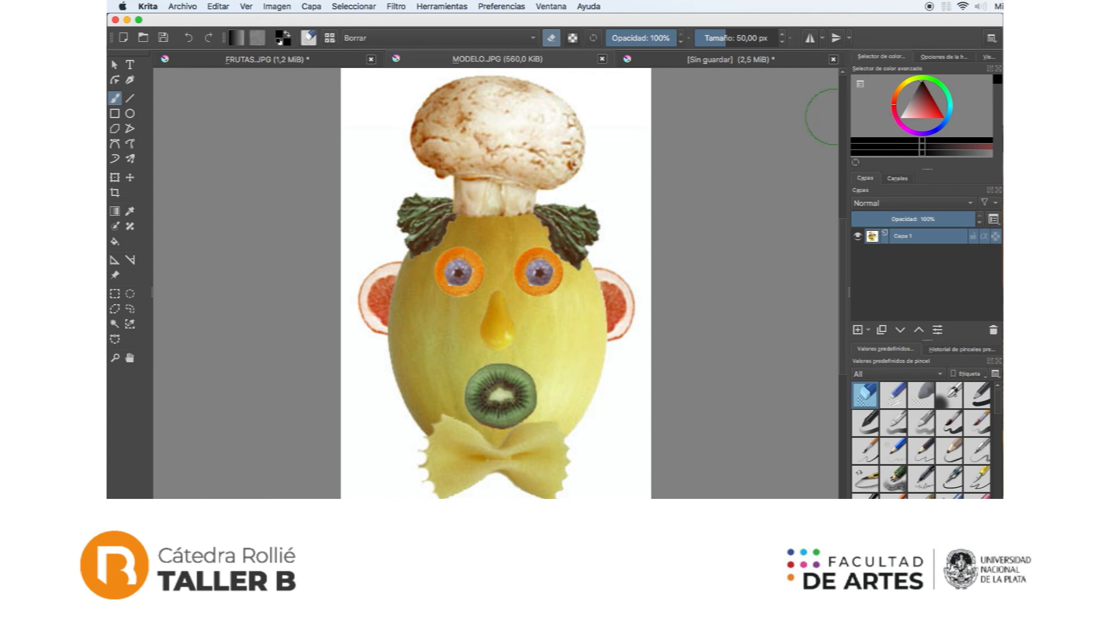
{"action": "left_click", "coordinate": [682, 60]}
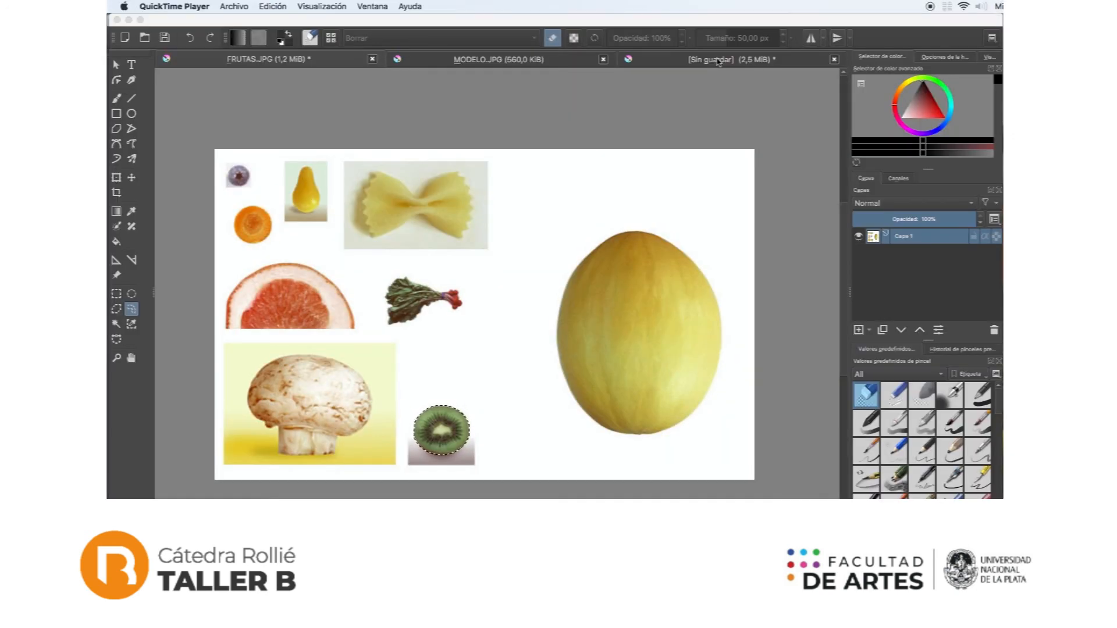
Step: Save the unsaved face composition as a Krita document named collage in the Capas folder
{"action": "left_click", "coordinate": [718, 62]}
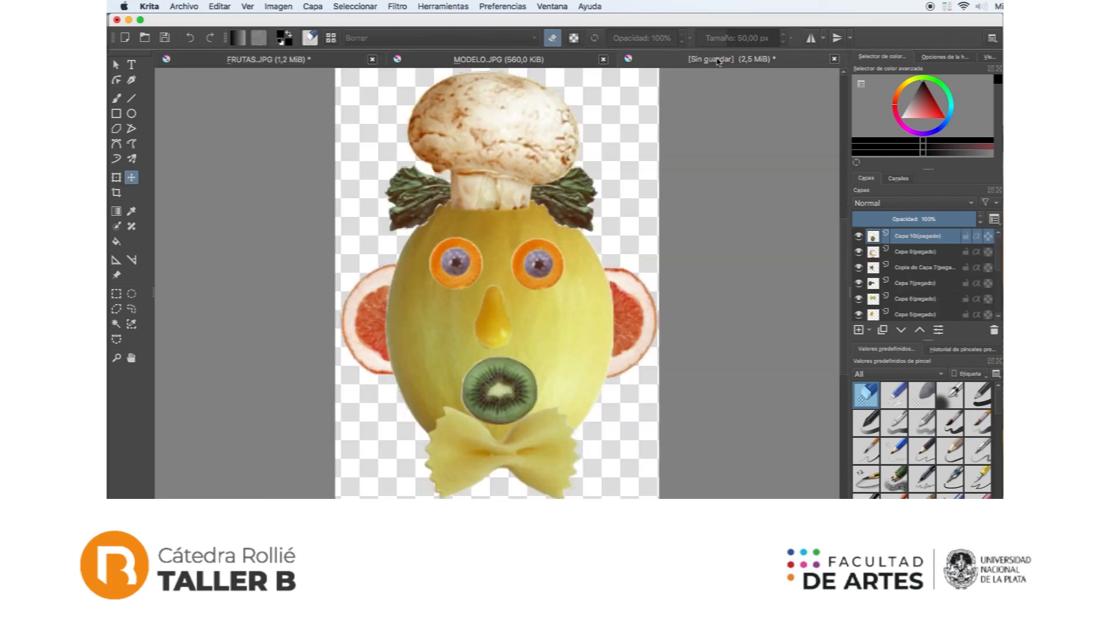
{"action": "left_click", "coordinate": [184, 5]}
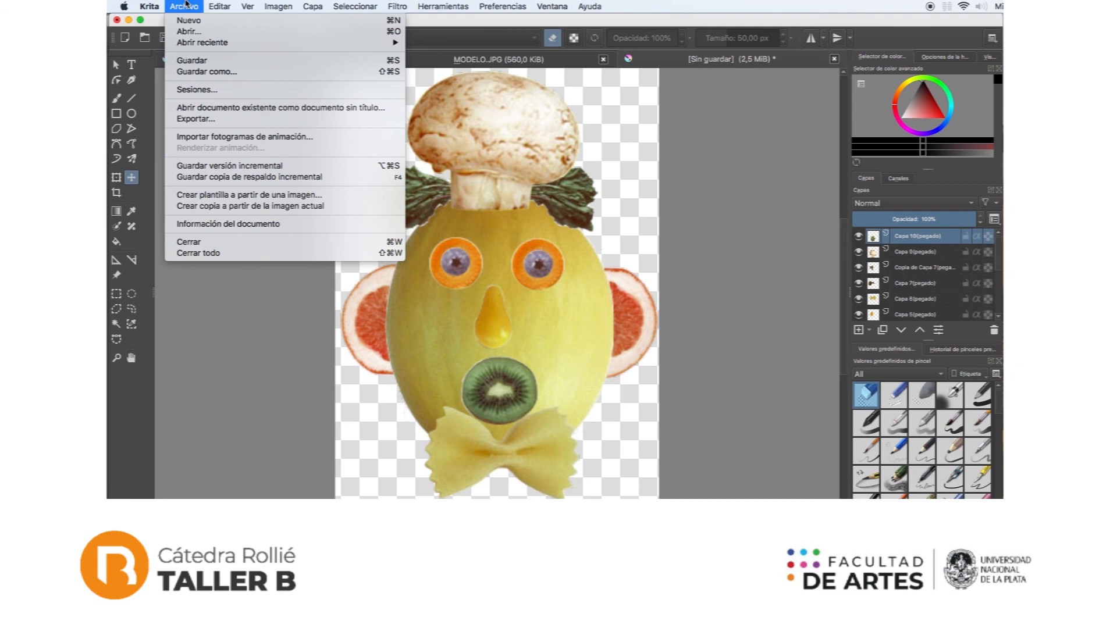
{"action": "left_click", "coordinate": [214, 75]}
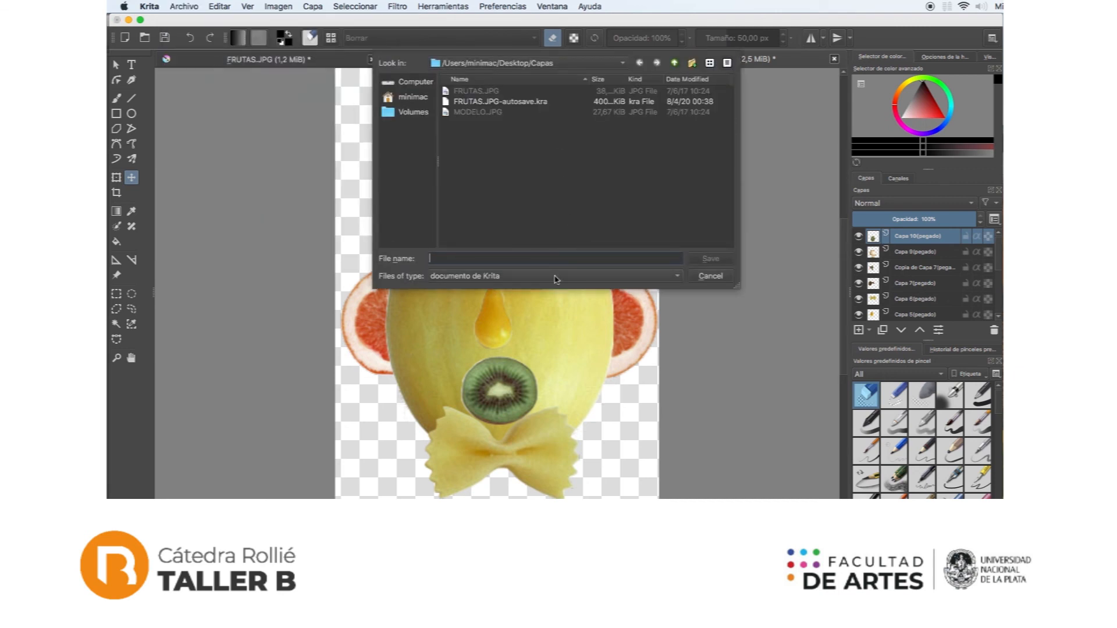
{"action": "type", "text": "collage"}
{"action": "left_click", "coordinate": [704, 259]}
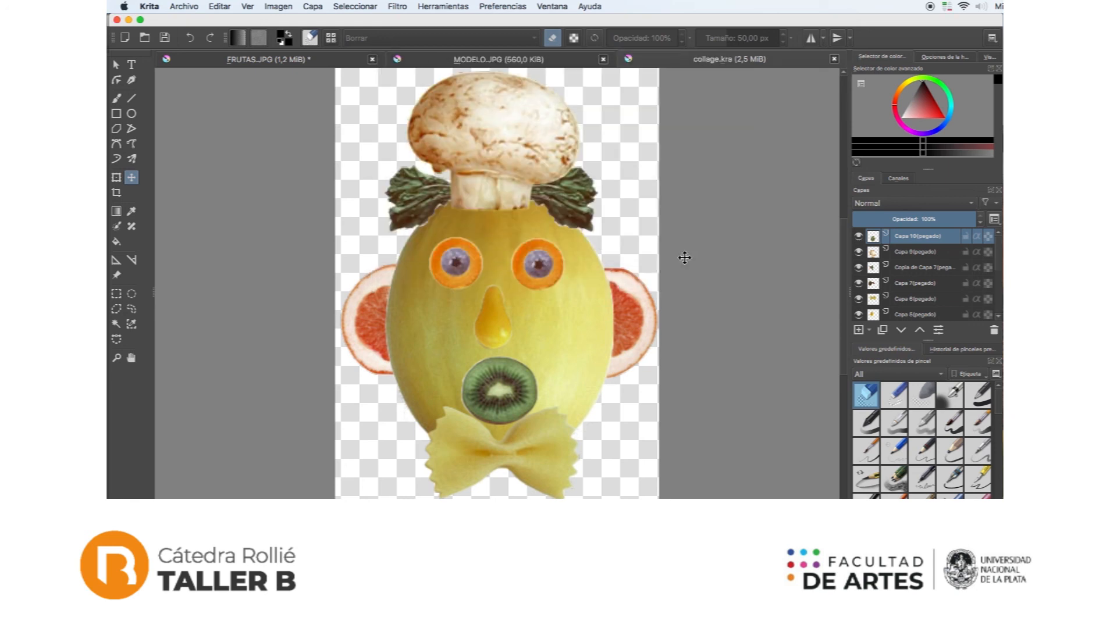
Step: Save another copy of the collage in the Capas folder as the Photoshop image collage.psd
{"action": "left_click", "coordinate": [192, 5]}
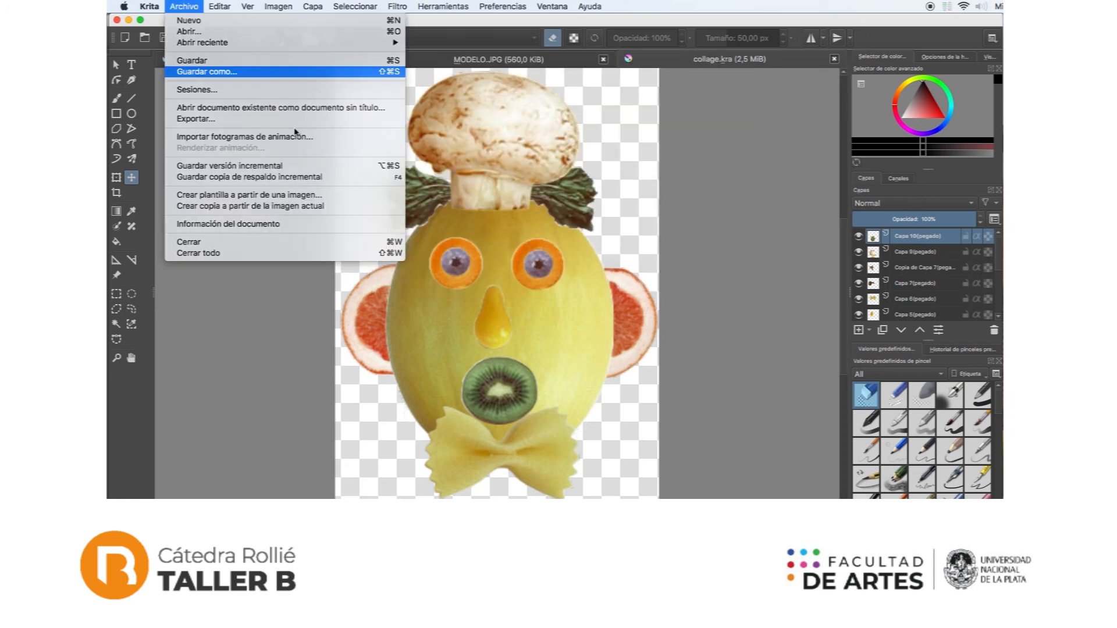
{"action": "left_click", "coordinate": [210, 74]}
{"action": "left_click", "coordinate": [602, 277]}
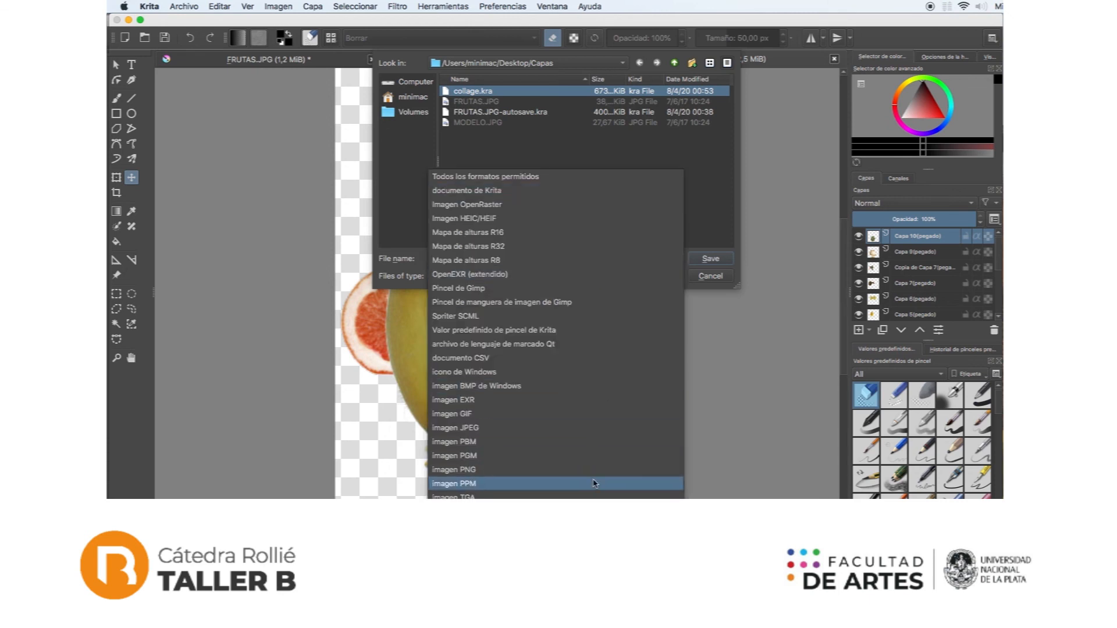
{"action": "left_click", "coordinate": [517, 491]}
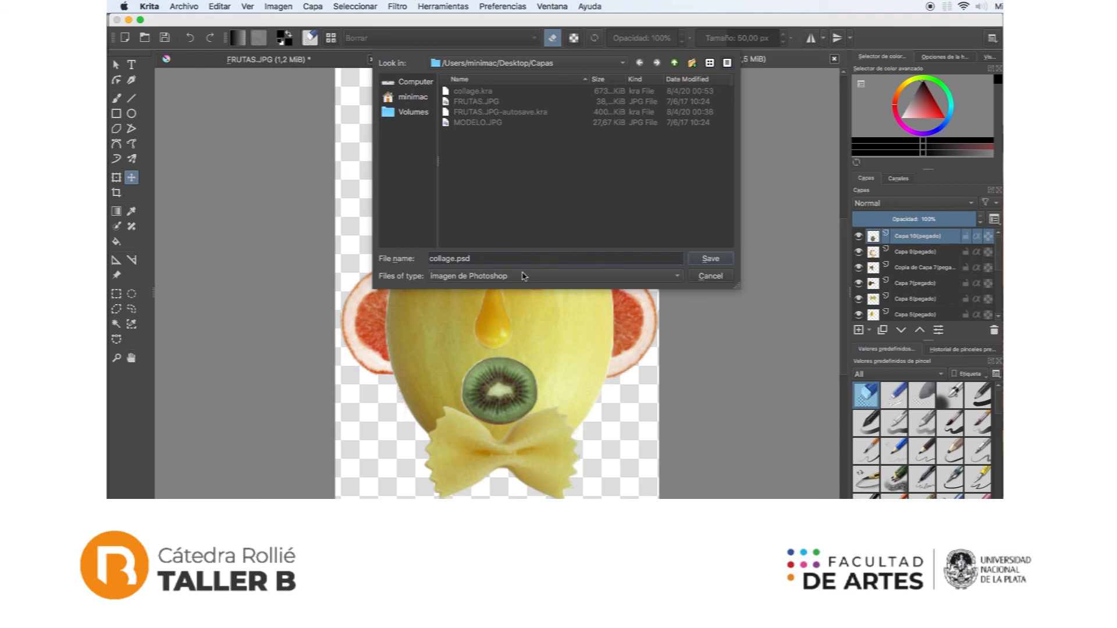
{"action": "left_click", "coordinate": [711, 260]}
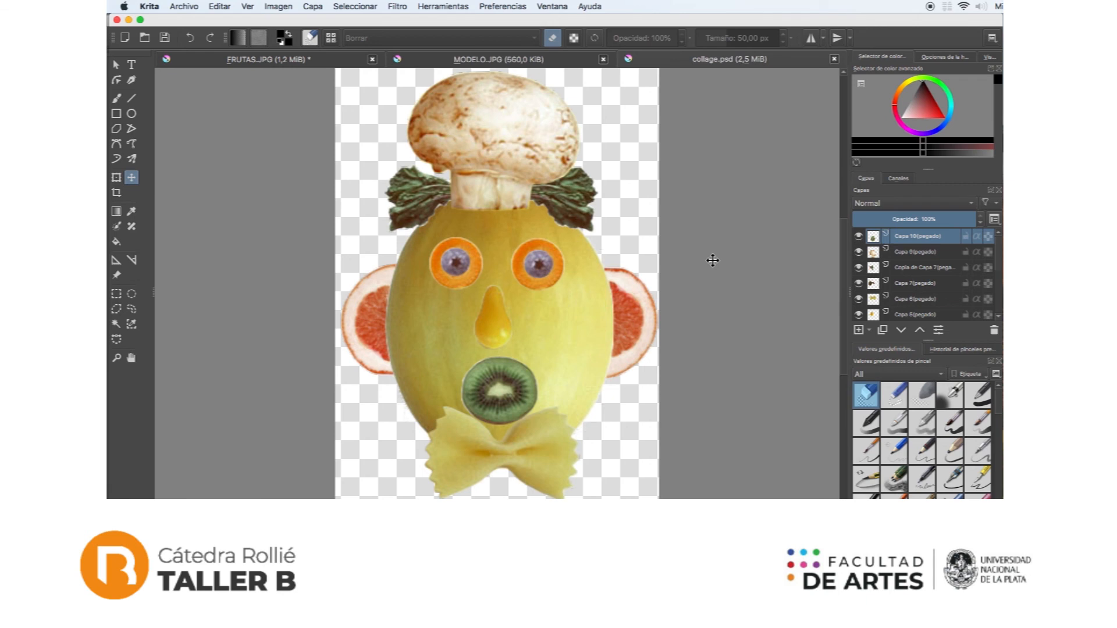